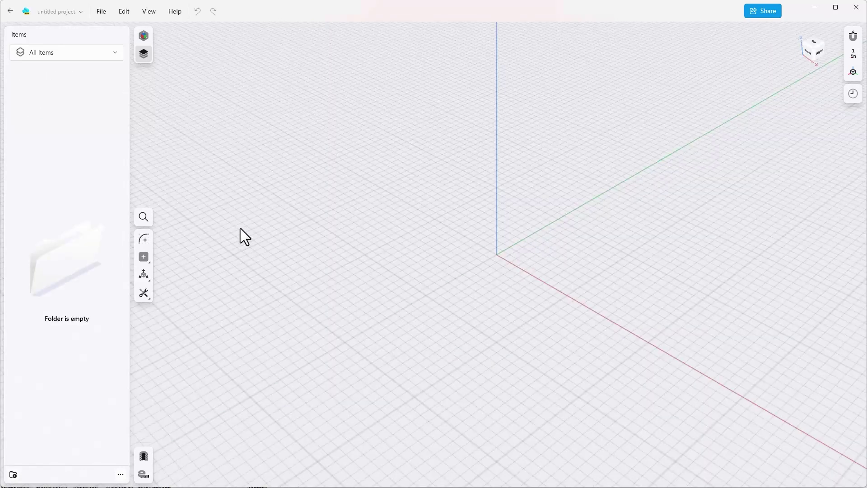
- Start sketching in the empty project so the sketch plane hints appear at the origin
{"action": "left_click", "coordinate": [144, 238]}
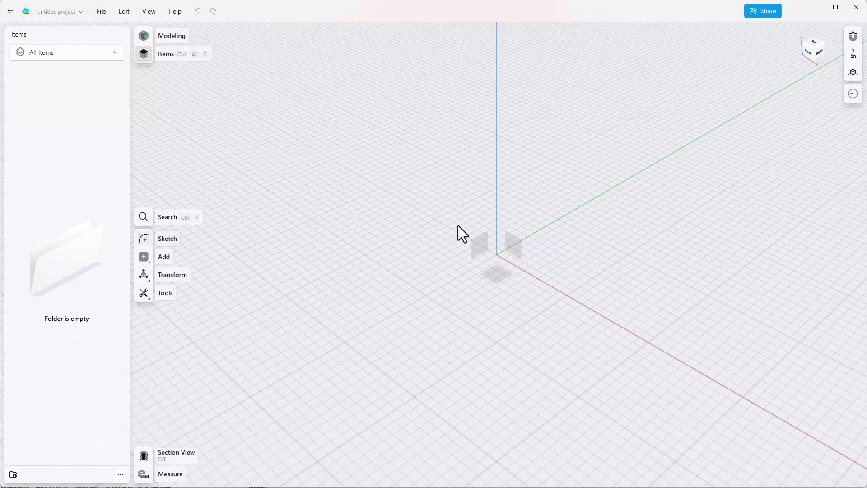
- Create Sketch plane 01 on the ground plane and draw a rectangle from the origin toward the lower left
{"action": "left_click", "coordinate": [495, 275]}
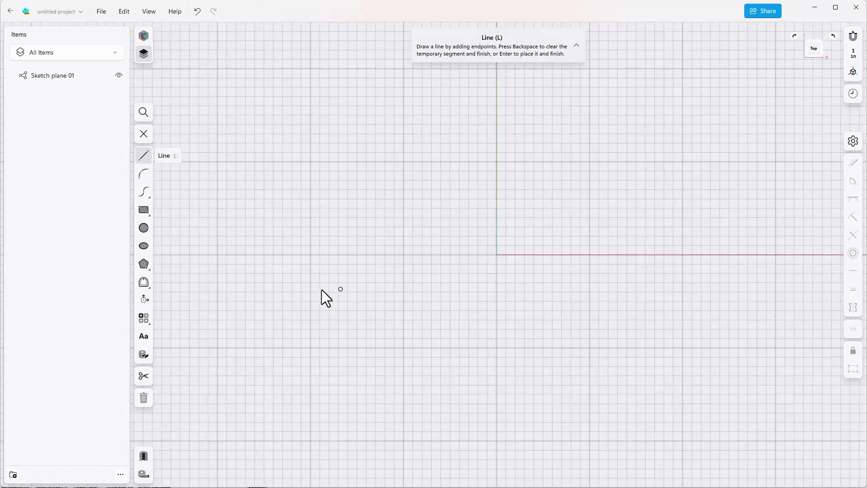
{"action": "left_click", "coordinate": [143, 209]}
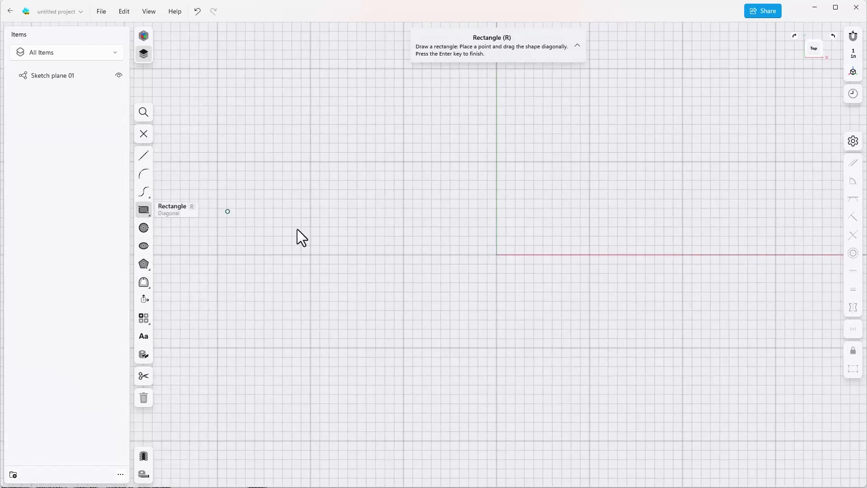
{"action": "left_click", "coordinate": [496, 254]}
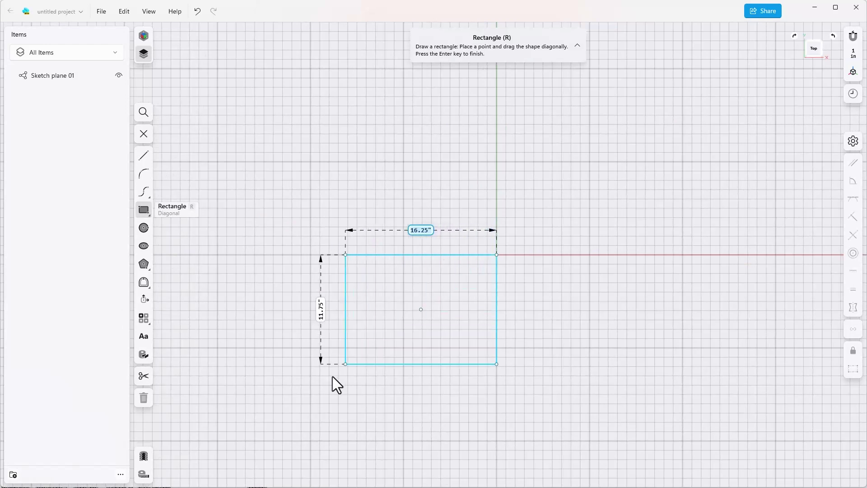
{"action": "left_click", "coordinate": [243, 433]}
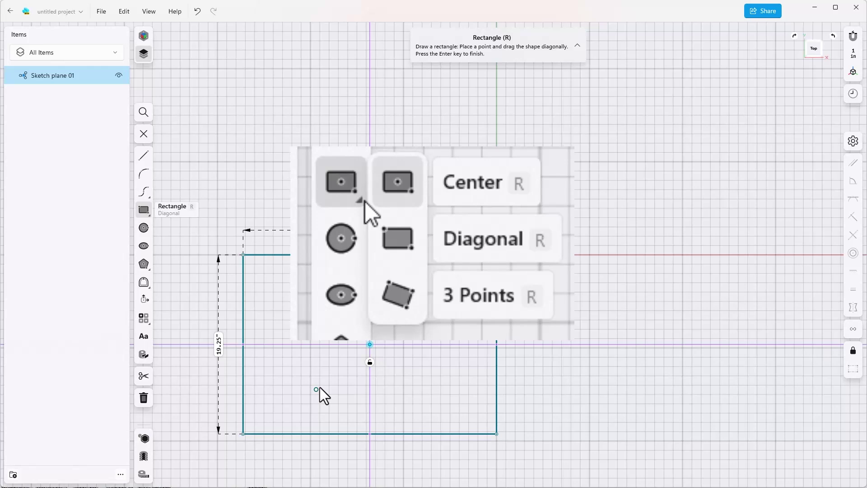
- Convert the whole rectangle into dashed construction geometry
{"action": "key", "text": "Escape"}
{"action": "mouse_move", "coordinate": [216, 218]}
{"action": "left_mouse_down"}
{"action": "mouse_move", "coordinate": [344, 354]}
{"action": "mouse_move", "coordinate": [526, 451]}
{"action": "left_mouse_up"}
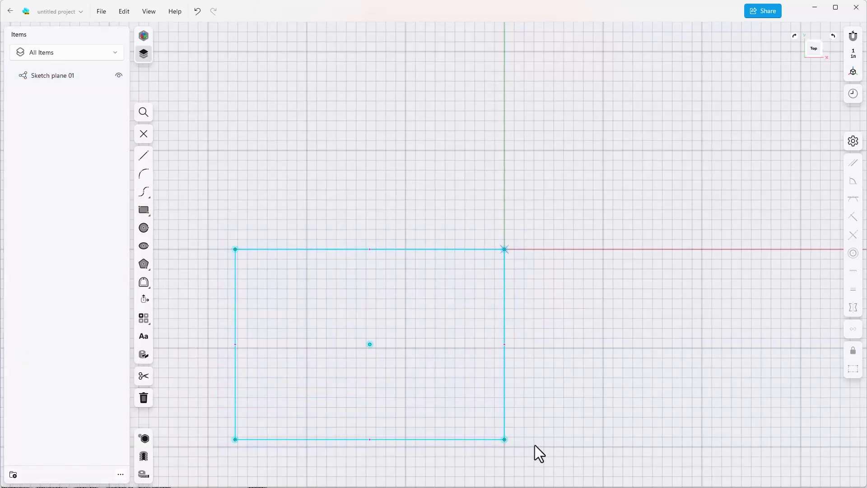
{"action": "left_click", "coordinate": [852, 369]}
{"action": "left_click", "coordinate": [582, 378]}
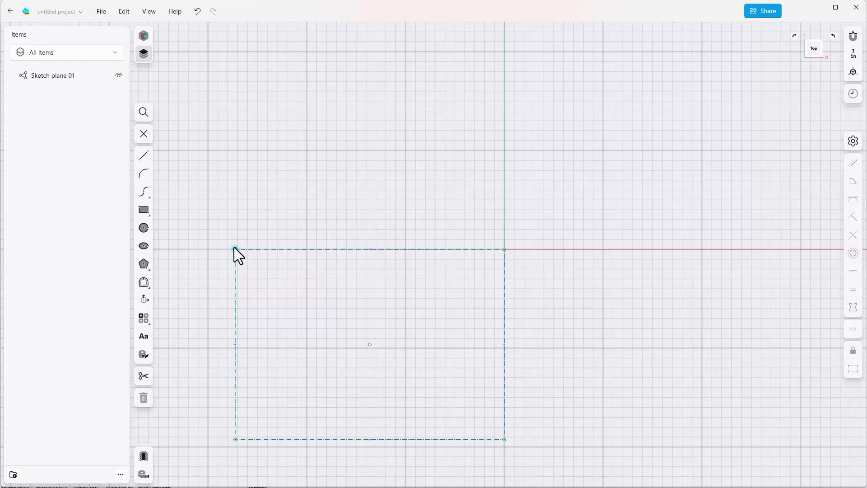
- Drag the rectangle's corners to reshape it, keeping the top corner at the origin
{"action": "left_click_drag", "start_coordinate": [235, 249], "coordinate": [240, 283]}
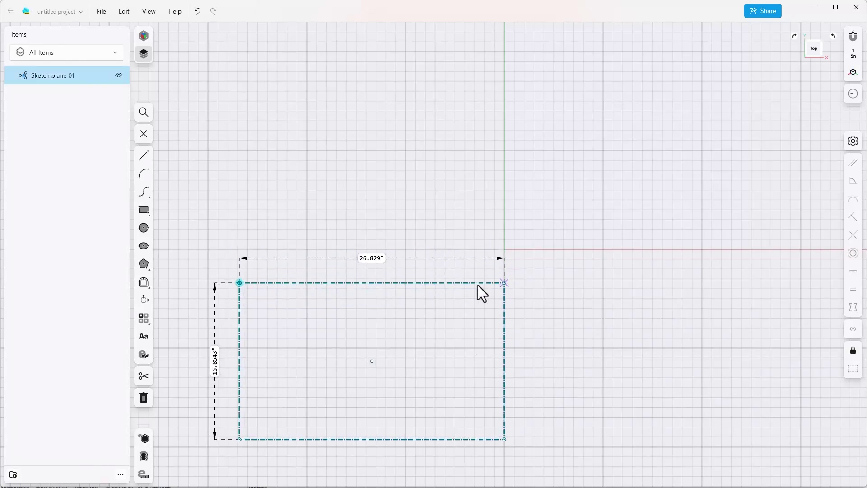
{"action": "scroll", "coordinate": [487, 283], "scroll_direction": "up", "scroll_amount": 1}
{"action": "left_click_drag", "start_coordinate": [505, 283], "coordinate": [506, 247]}
{"action": "key", "text": "Escape"}
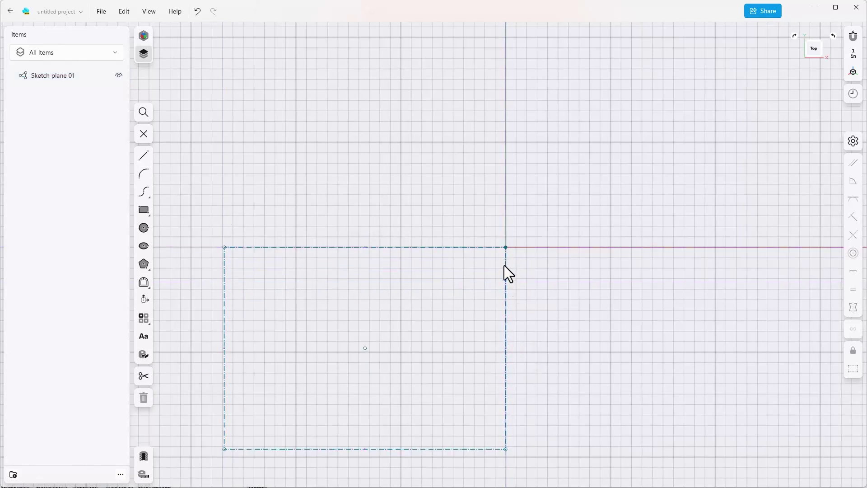
- Lock the rectangle's width at 12 inches and its height at 8 inches
{"action": "left_click", "coordinate": [443, 248]}
{"action": "left_click", "coordinate": [365, 224]}
{"action": "type", "text": "12"}
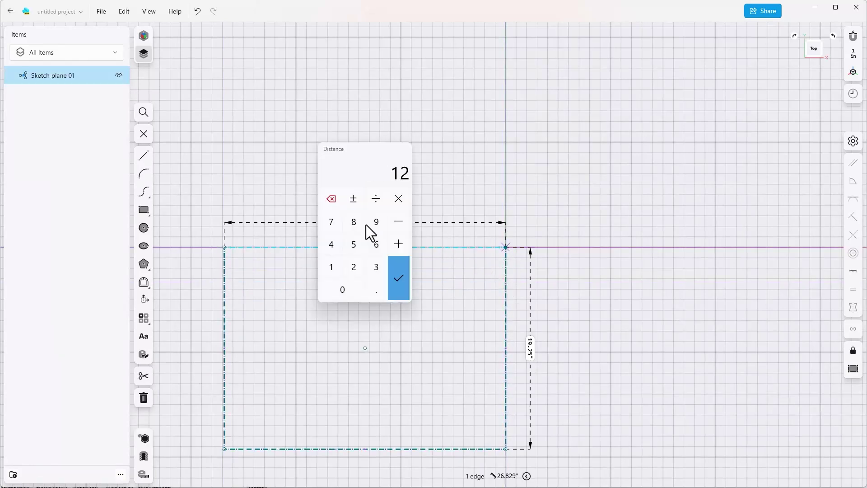
{"action": "key", "text": "Return"}
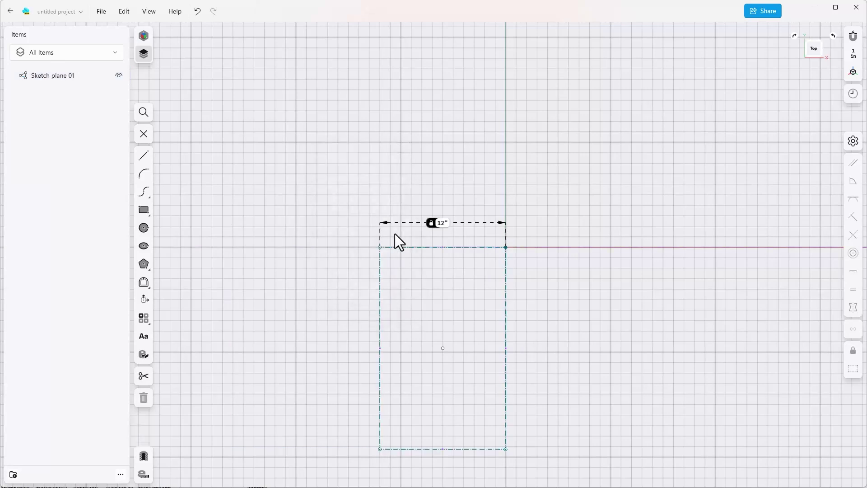
{"action": "left_click", "coordinate": [506, 346]}
{"action": "left_click", "coordinate": [530, 344]}
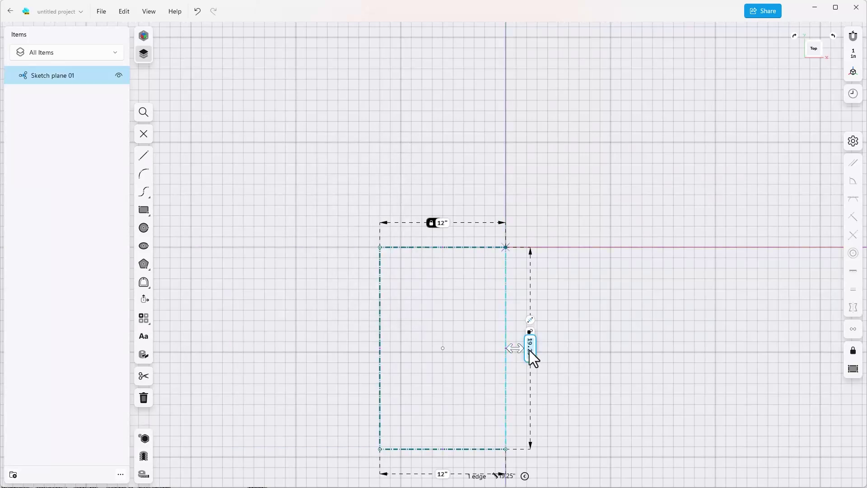
{"action": "type", "text": "8"}
{"action": "key", "text": "Return"}
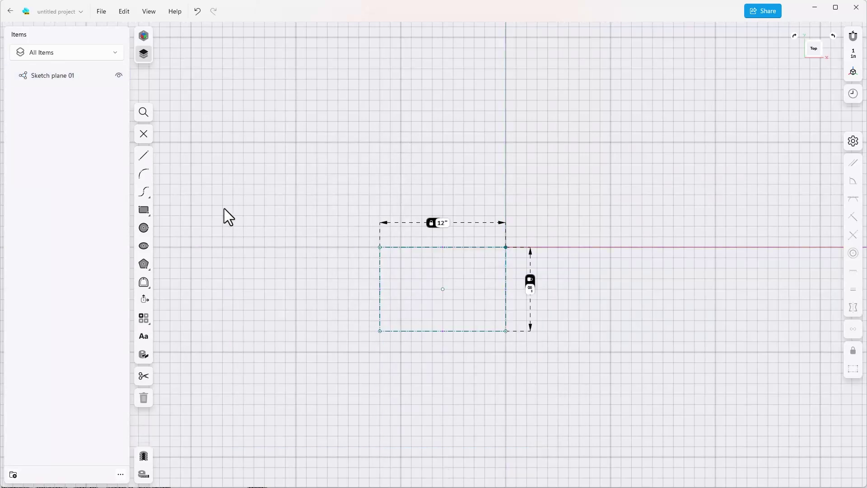
- Draw a fit spline from the origin corner through a middle point to the bottom-left corner
{"action": "left_click", "coordinate": [142, 191]}
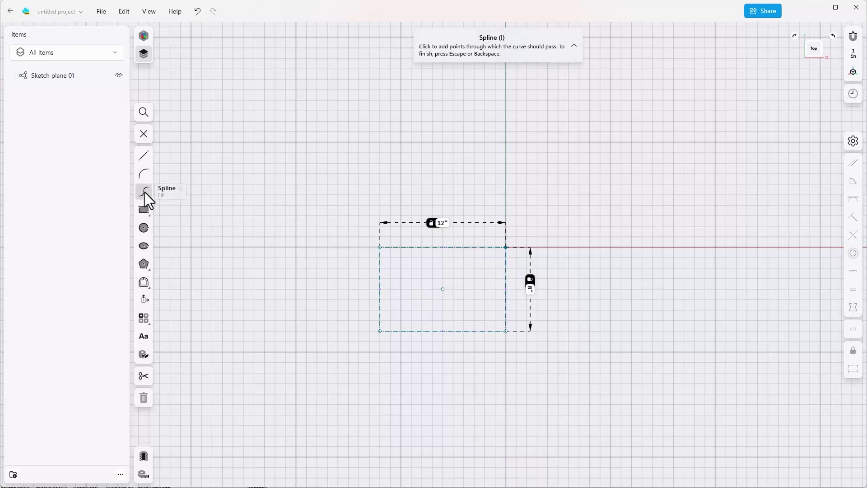
{"action": "left_click", "coordinate": [505, 247]}
{"action": "left_click", "coordinate": [419, 267]}
{"action": "left_click", "coordinate": [380, 331]}
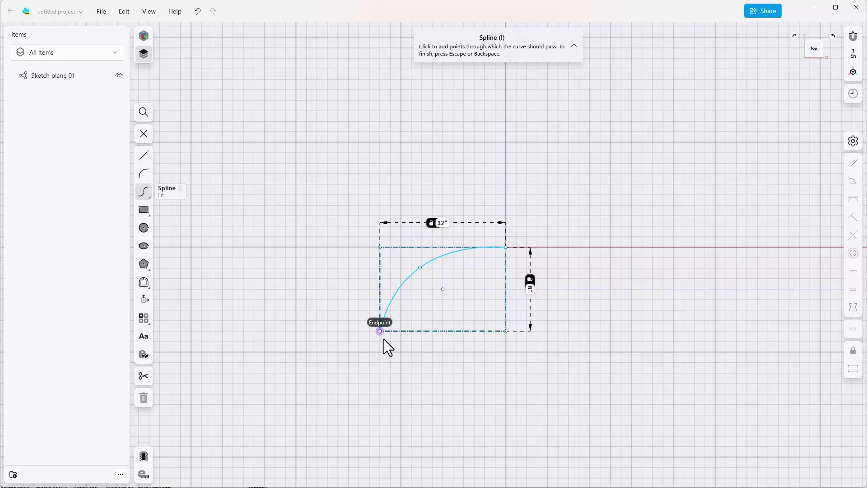
{"action": "key", "text": "Escape"}
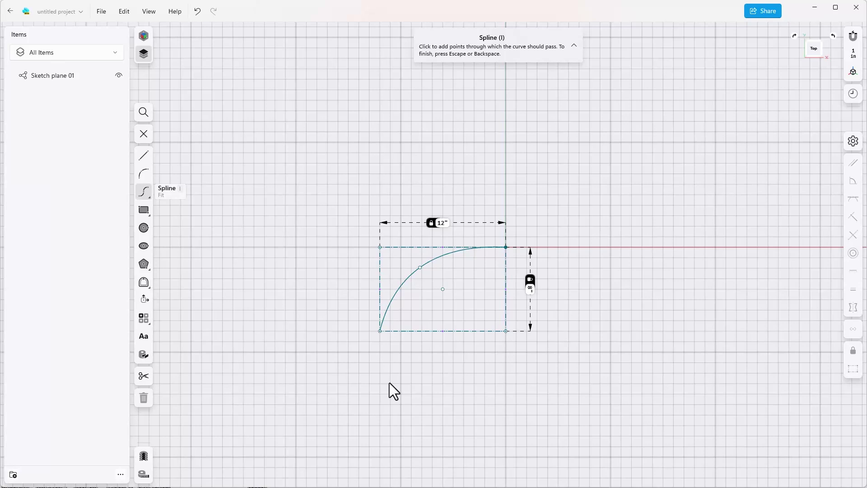
{"action": "key", "text": "Escape"}
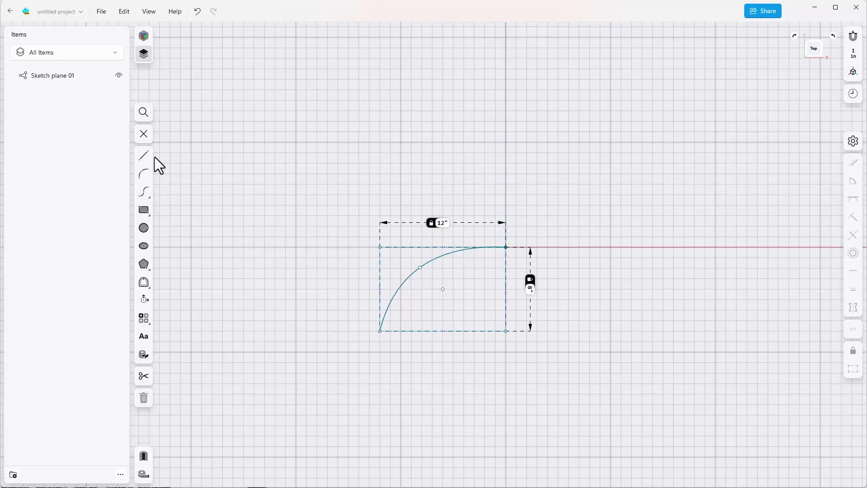
- Draw two lines: one along the X axis from the curve's top end, one down-left from its bottom end
{"action": "left_click", "coordinate": [144, 156]}
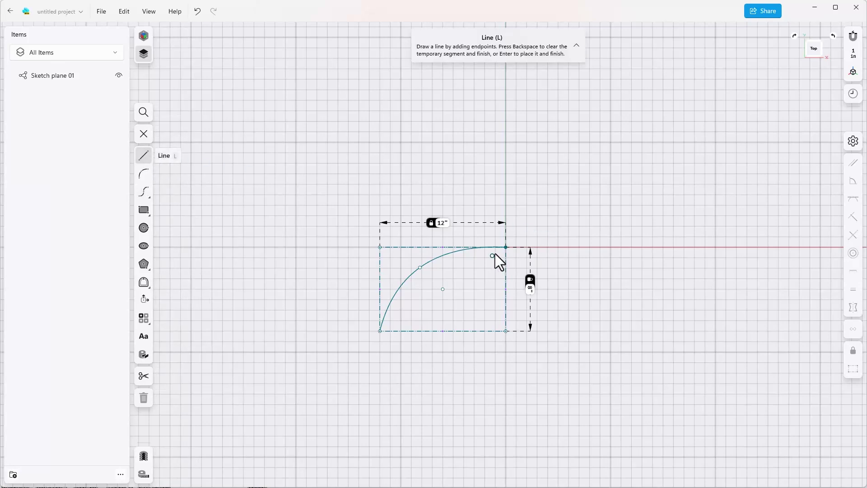
{"action": "left_click", "coordinate": [504, 248]}
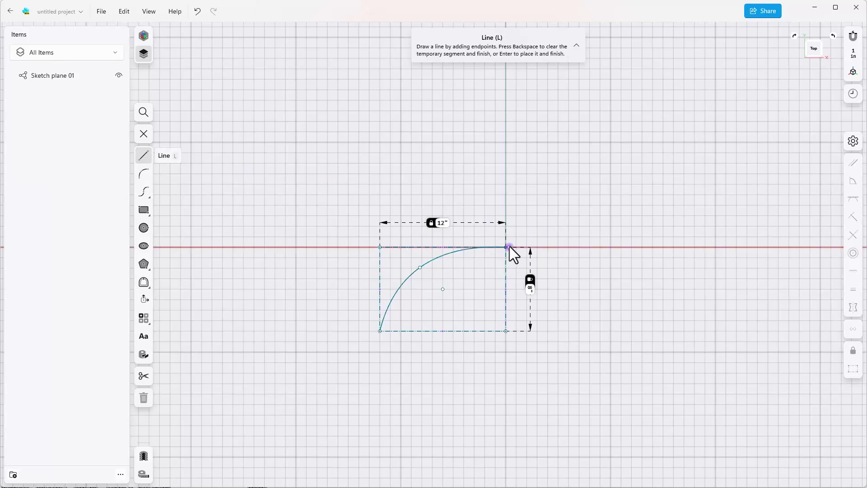
{"action": "left_click", "coordinate": [574, 248]}
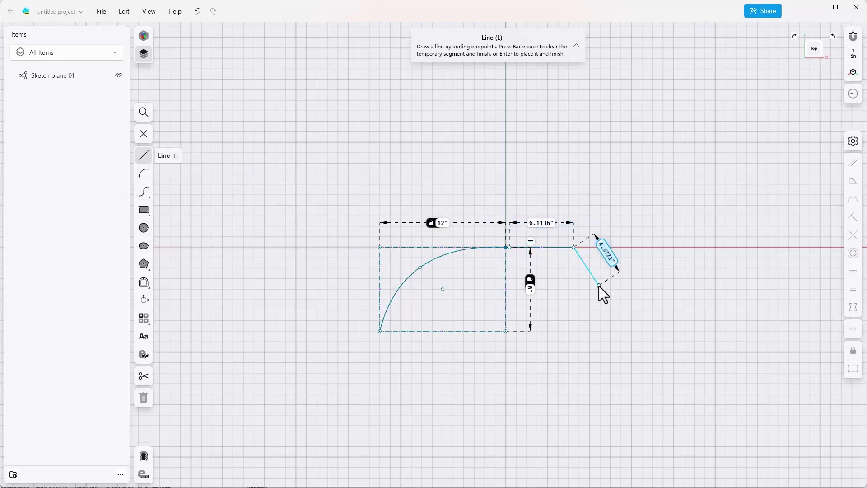
{"action": "key", "text": "BackSpace"}
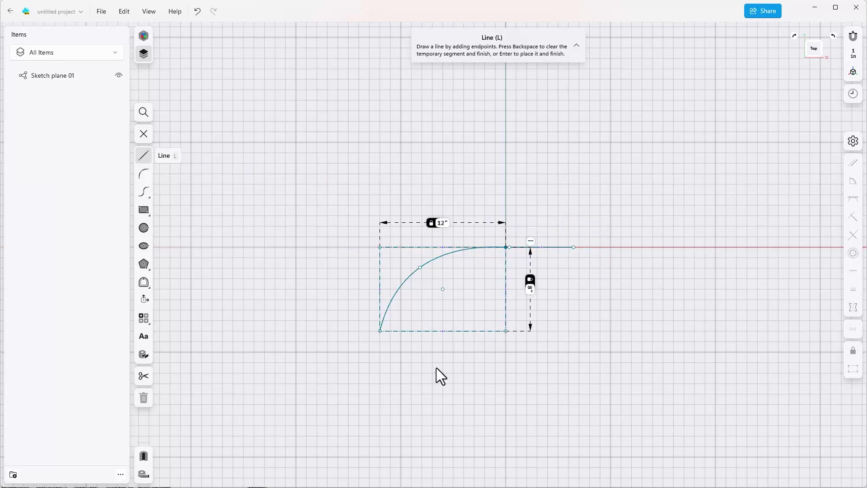
{"action": "left_click", "coordinate": [379, 331]}
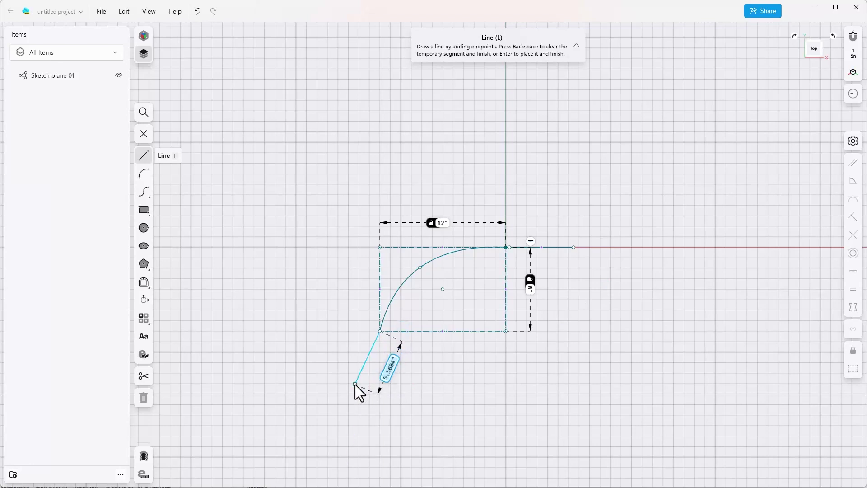
{"action": "left_click", "coordinate": [355, 384]}
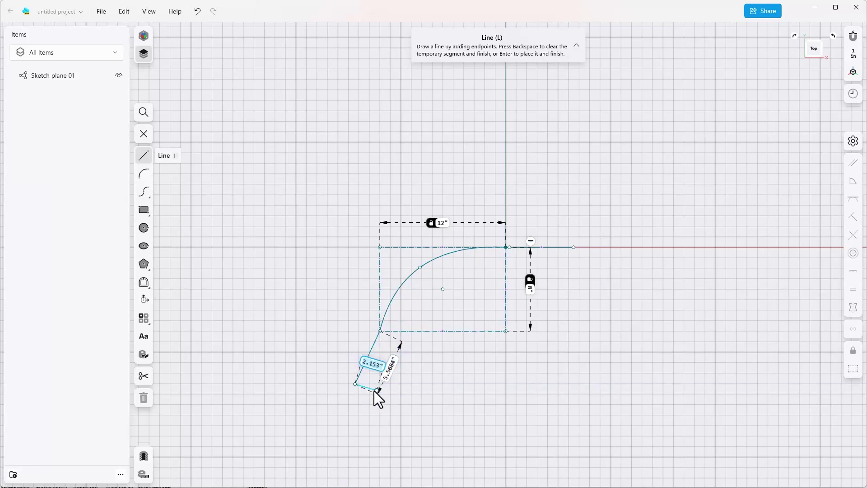
{"action": "key", "text": "BackSpace"}
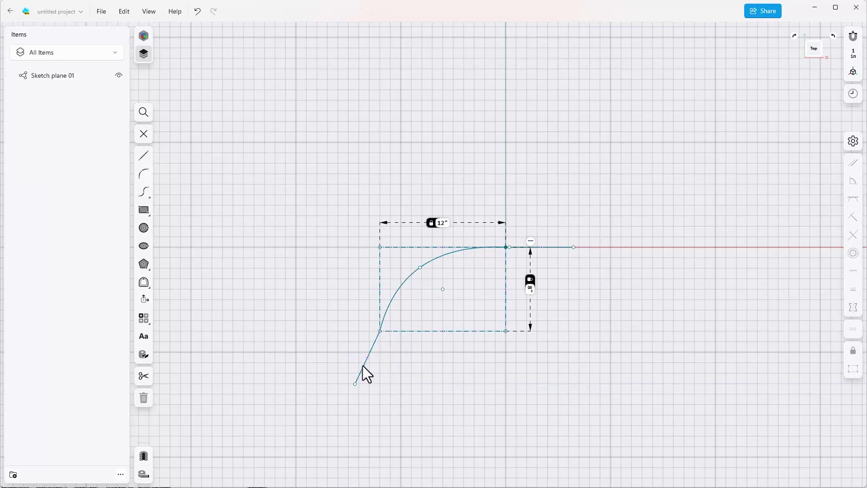
- Turn both extension lines into construction geometry
{"action": "left_click", "coordinate": [362, 367]}
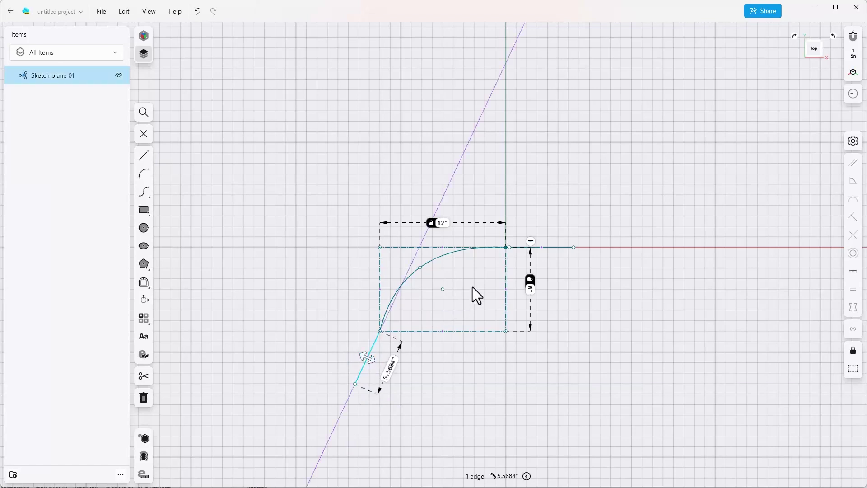
{"action": "left_click", "coordinate": [543, 246]}
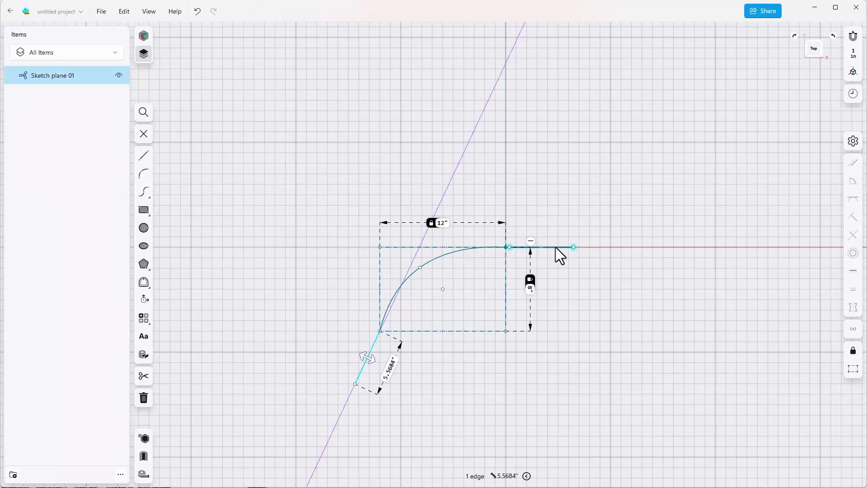
{"action": "left_click", "coordinate": [853, 369]}
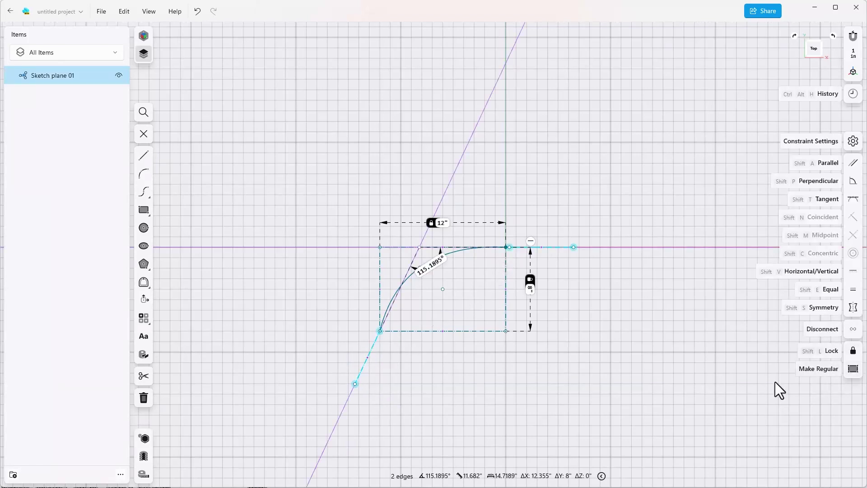
- Join the horizontal line's left end onto the spline's top end
{"action": "scroll", "coordinate": [512, 245], "scroll_direction": "up", "scroll_amount": 5}
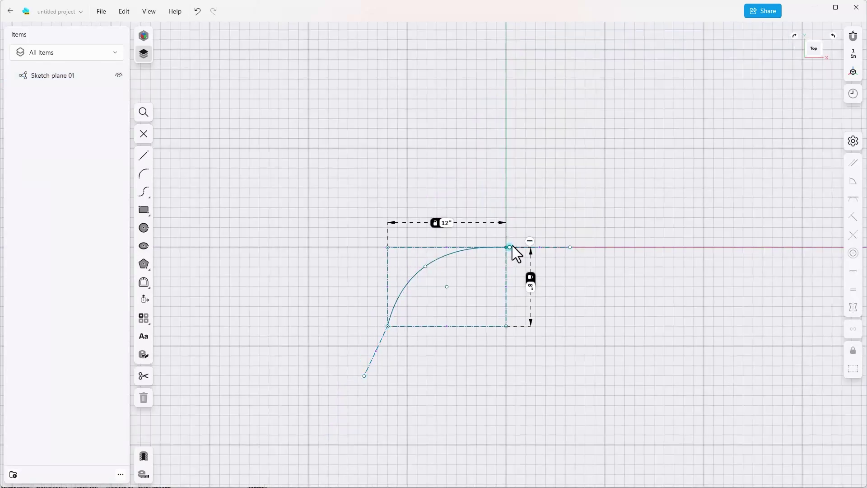
{"action": "scroll", "coordinate": [513, 247], "scroll_direction": "up", "scroll_amount": 2}
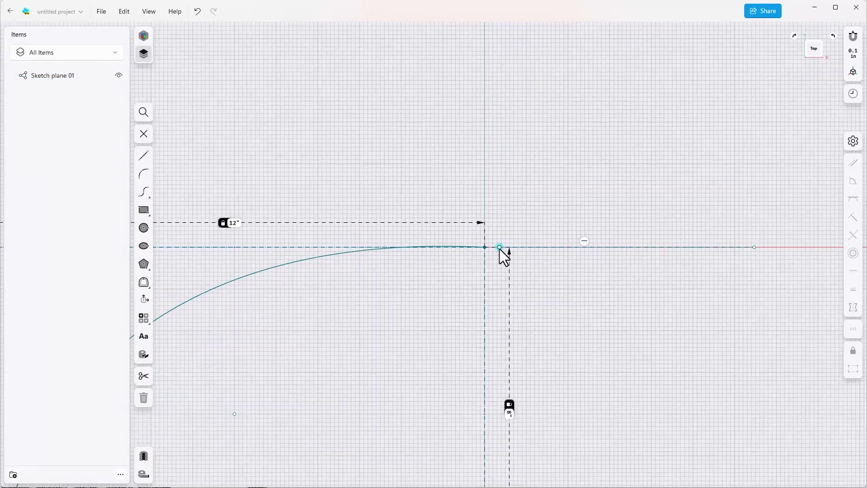
{"action": "left_click_drag", "start_coordinate": [498, 248], "coordinate": [481, 248]}
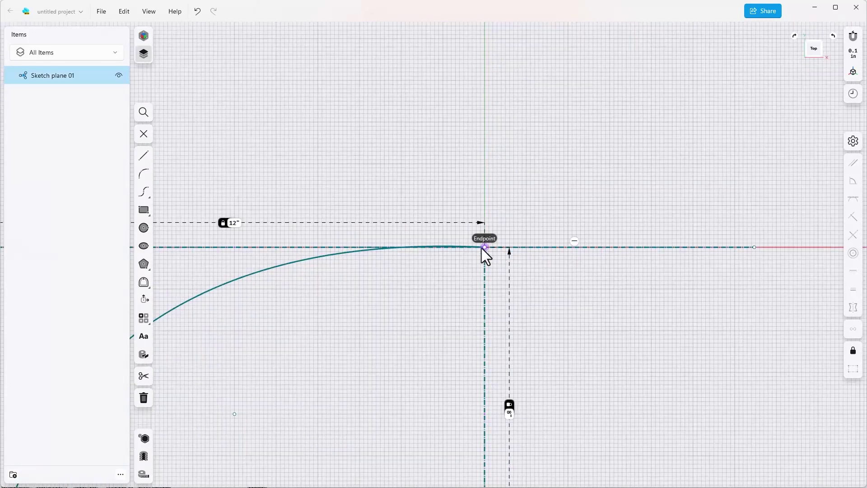
{"action": "left_click", "coordinate": [485, 248]}
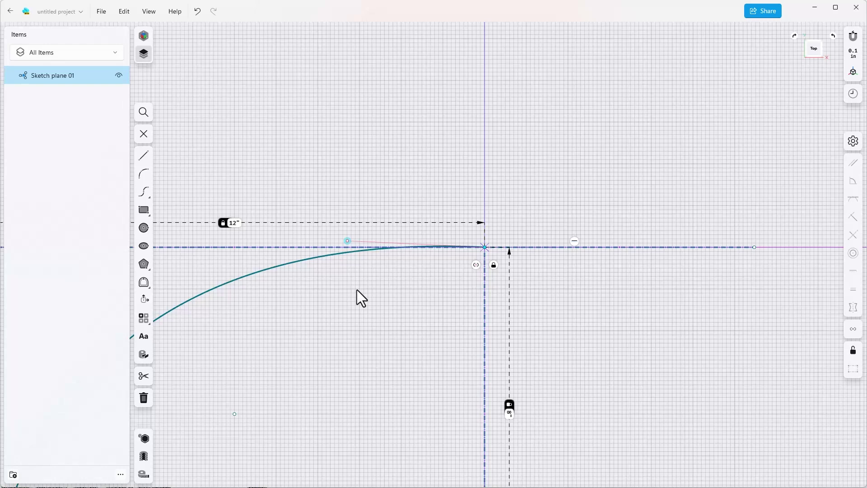
- Make the spline tangent to the horizontal extension line
{"action": "left_click", "coordinate": [336, 254]}
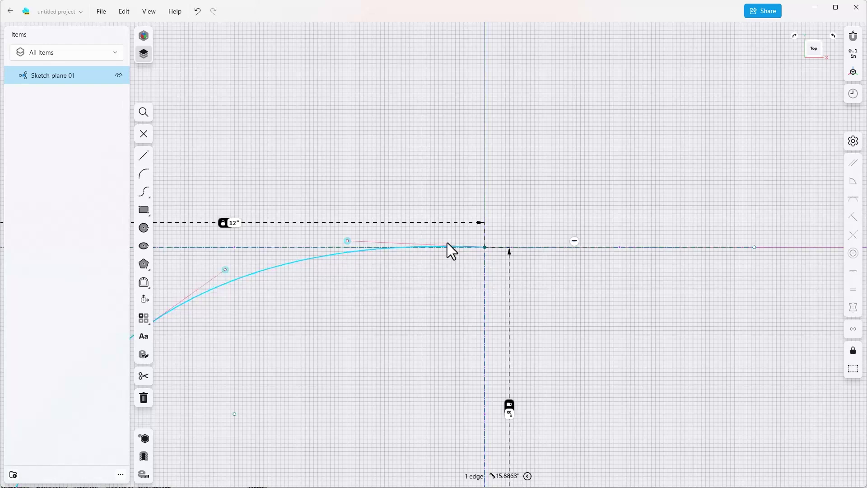
{"action": "left_click", "coordinate": [542, 248]}
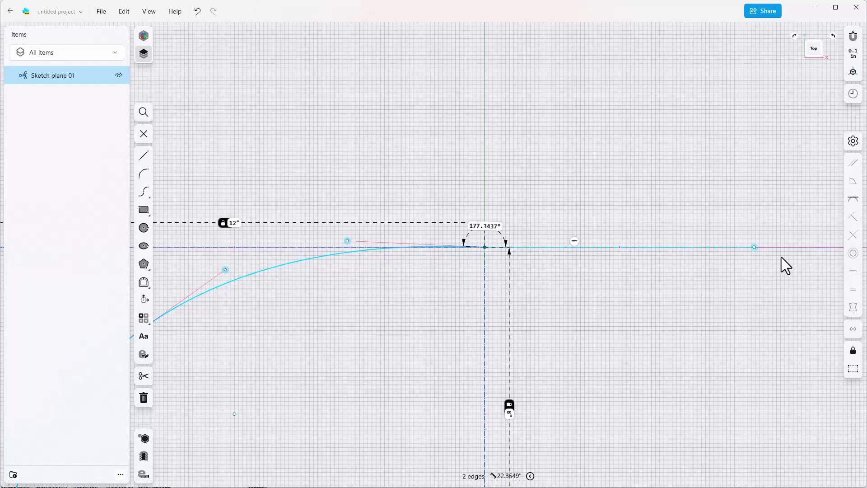
{"action": "left_click", "coordinate": [853, 201]}
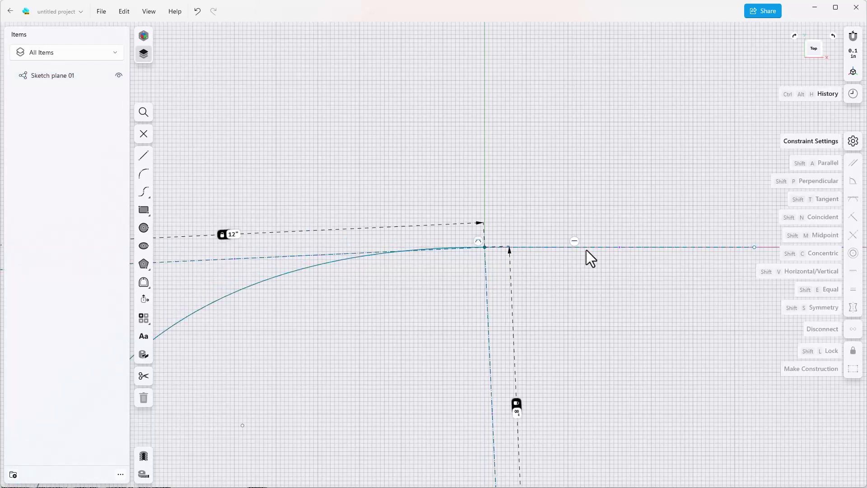
- Constrain the tilted top construction line to be horizontal
{"action": "left_click", "coordinate": [276, 258]}
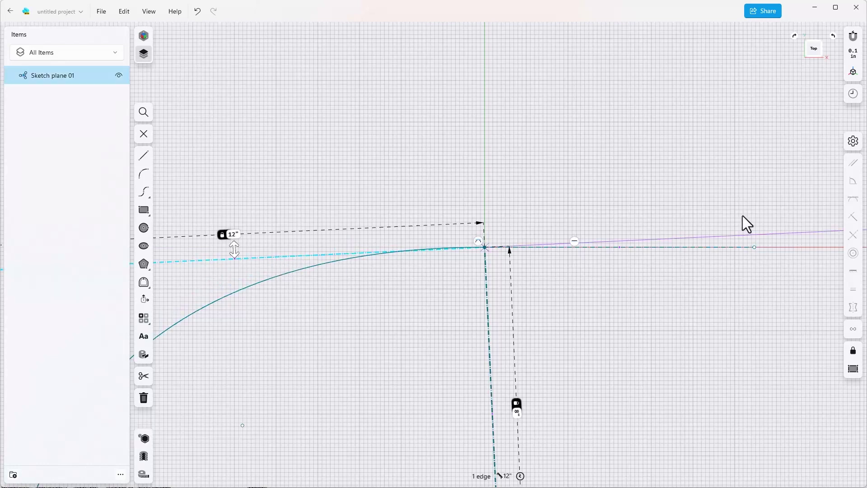
{"action": "left_click", "coordinate": [853, 271]}
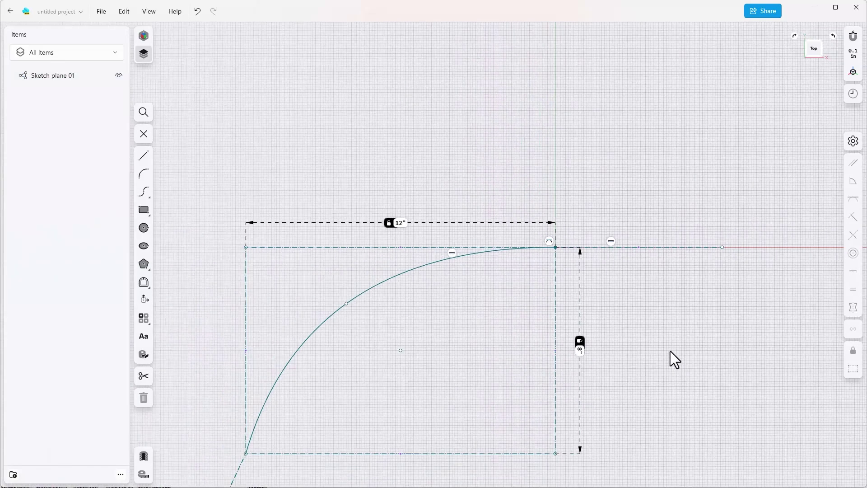
{"action": "scroll", "coordinate": [670, 350], "scroll_direction": "down", "scroll_amount": 1}
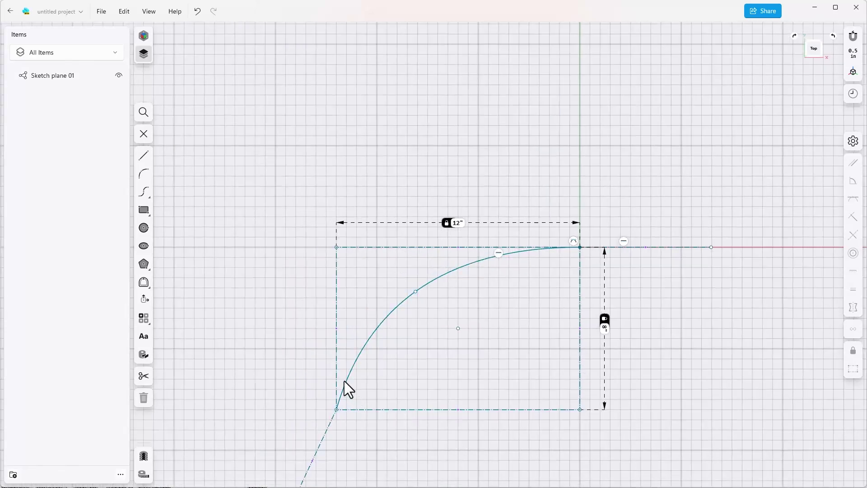
- Make the spline tangent to the lower-left construction line
{"action": "left_click", "coordinate": [338, 400]}
{"action": "left_click", "coordinate": [329, 425]}
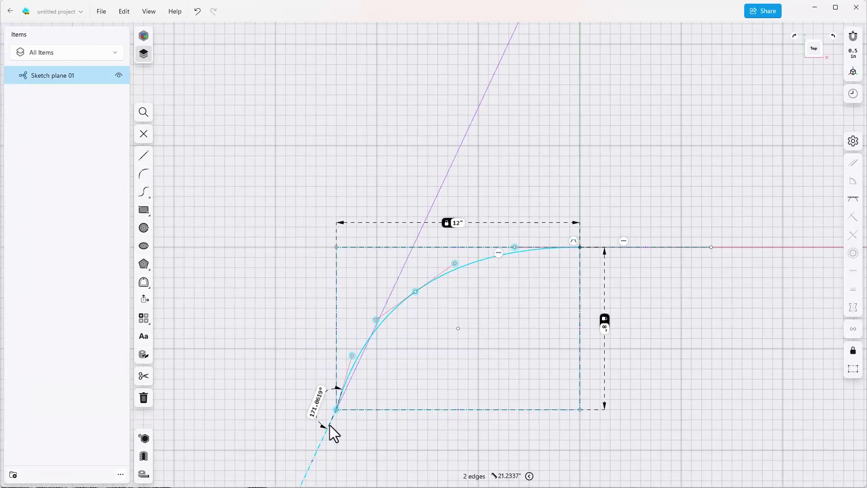
{"action": "left_click", "coordinate": [852, 198]}
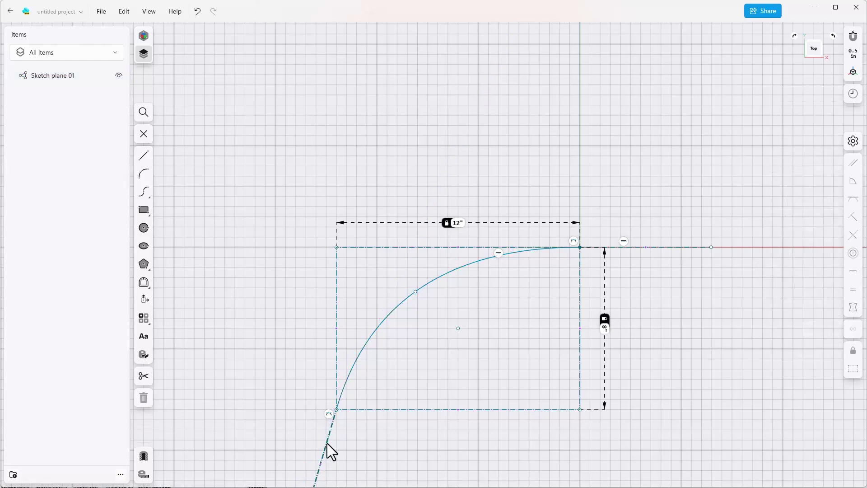
- Lock the angle between the lower-left line and the box's bottom edge at 110°, then exit the sketch
{"action": "scroll", "coordinate": [333, 454], "scroll_direction": "up", "scroll_amount": 1}
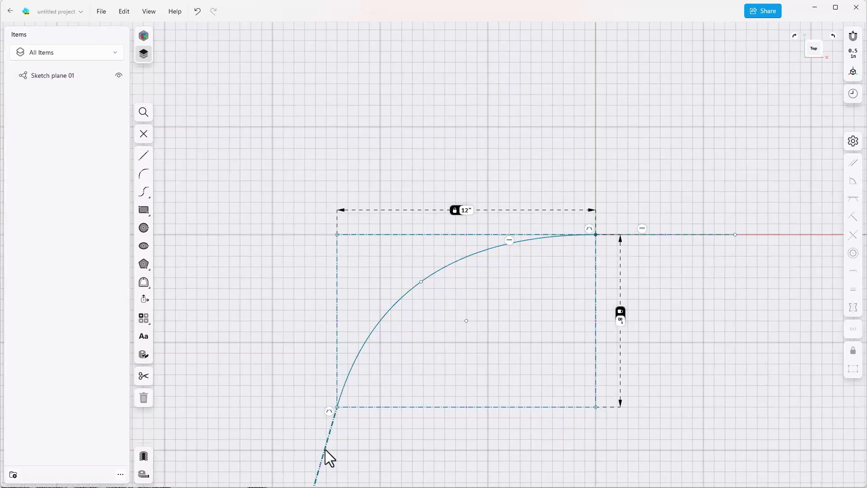
{"action": "left_click", "coordinate": [325, 448]}
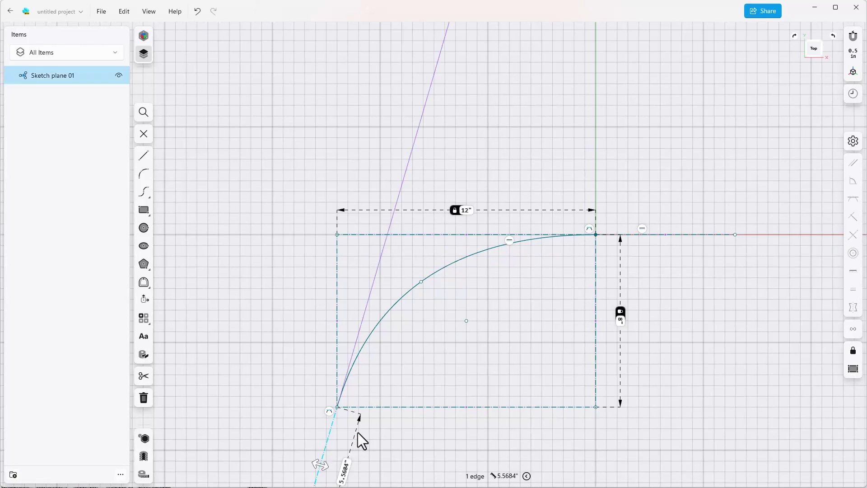
{"action": "left_click", "coordinate": [388, 407]}
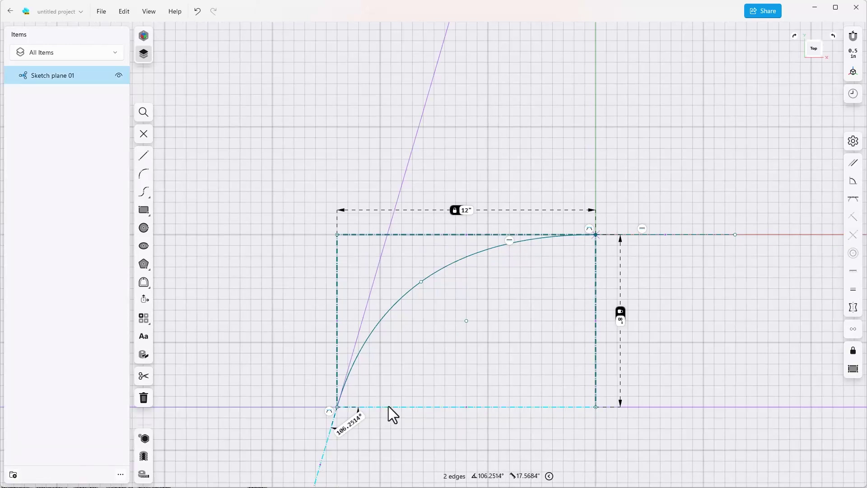
{"action": "left_click", "coordinate": [348, 427]}
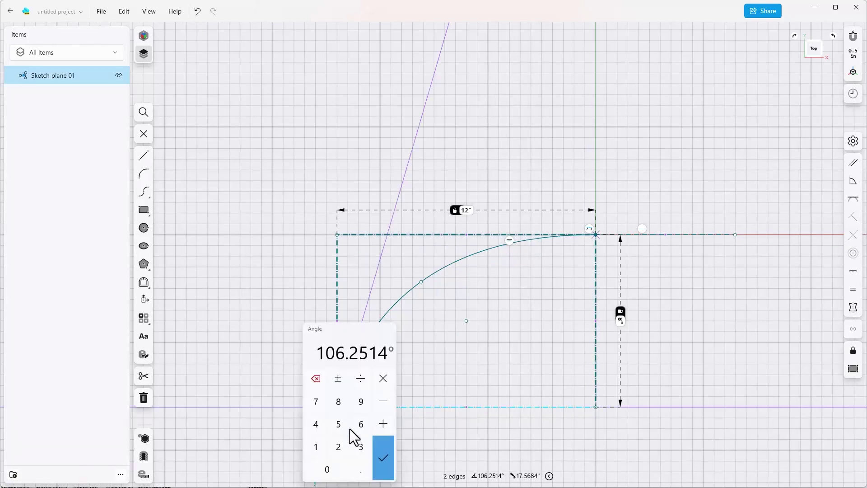
{"action": "type", "text": "110"}
{"action": "key", "text": "Return"}
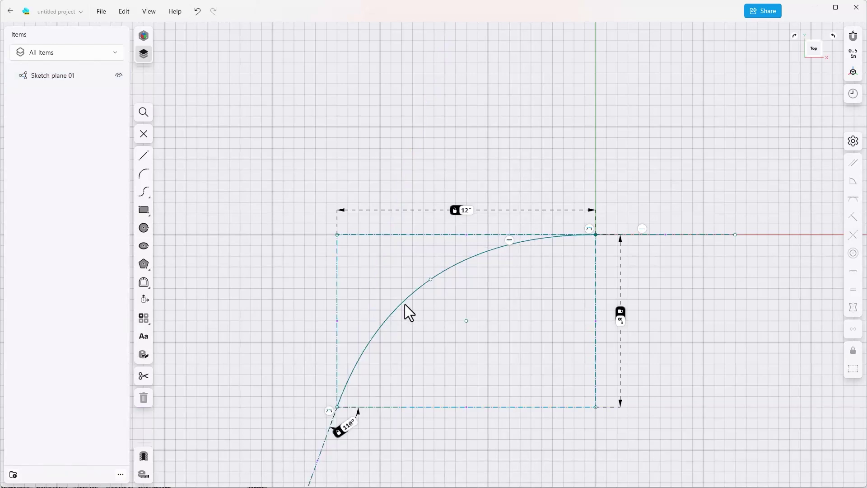
{"action": "left_click", "coordinate": [145, 135]}
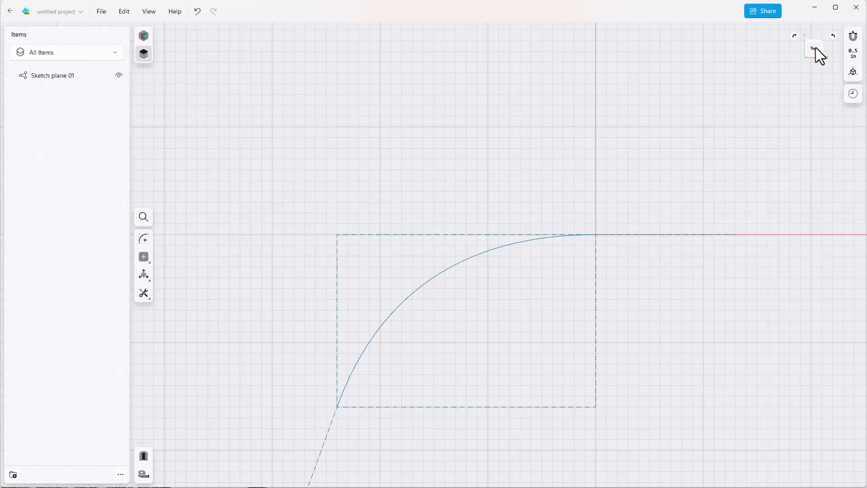
- Orbit to a tilted 3D view and start Sketch plane 02 on the upright plane
{"action": "left_click_drag", "start_coordinate": [816, 47], "coordinate": [799, 54]}
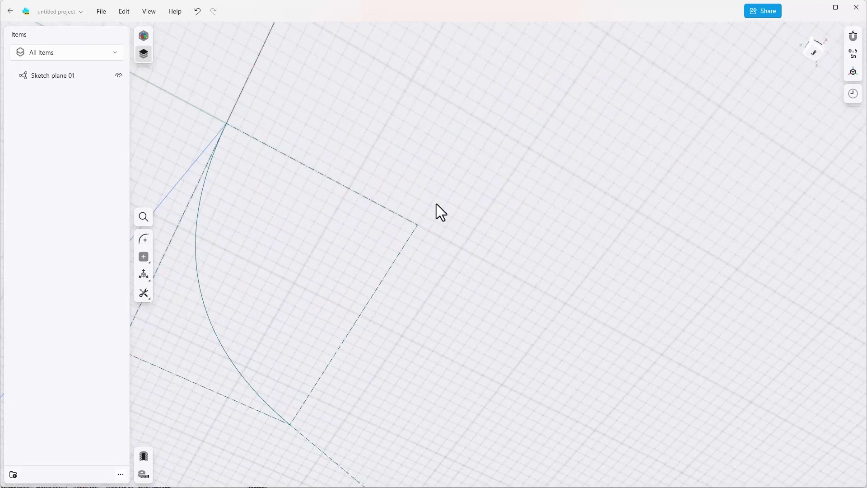
{"action": "left_click", "coordinate": [143, 239]}
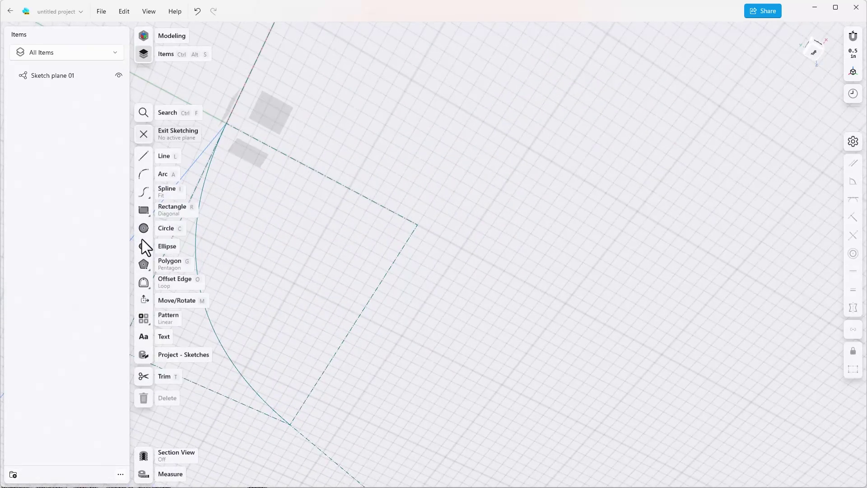
{"action": "left_click", "coordinate": [237, 150]}
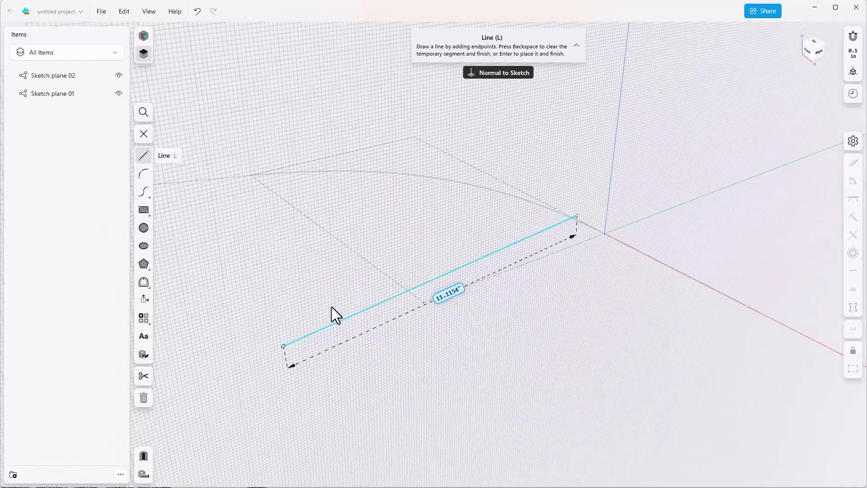
{"action": "key", "text": "Escape"}
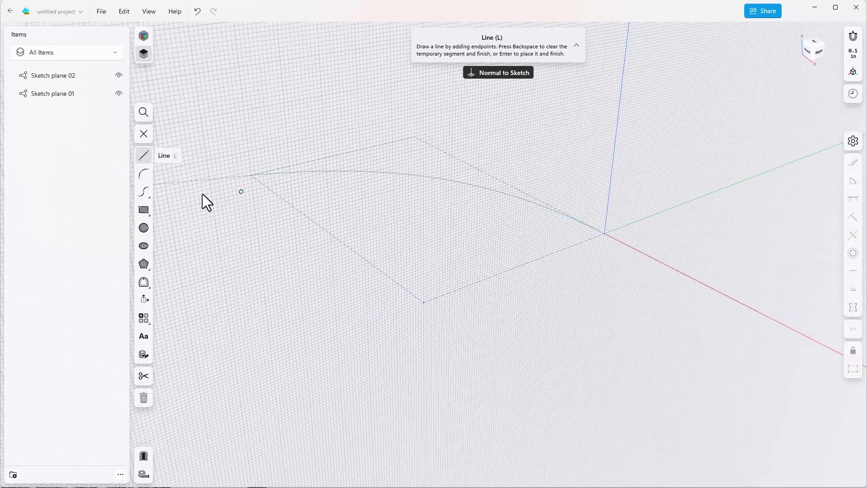
- Draw a circle centred at the curve's end and lock its diameter at 2 inches
{"action": "left_click", "coordinate": [144, 228]}
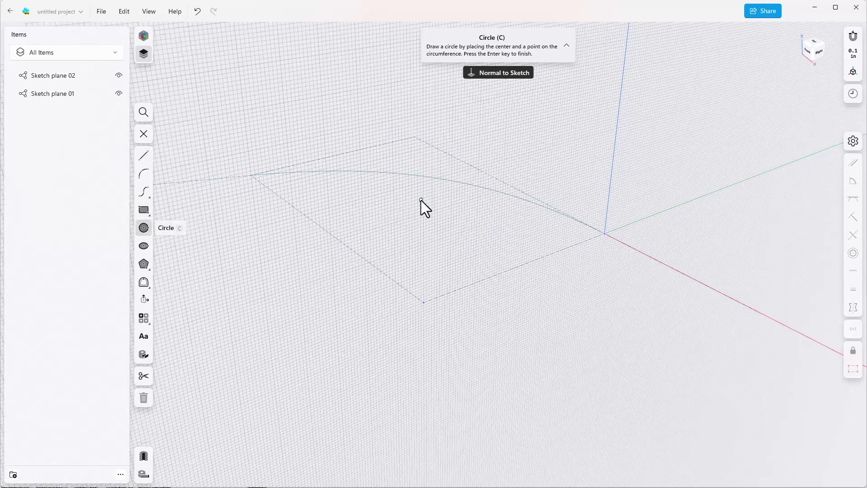
{"action": "left_click", "coordinate": [563, 259]}
{"action": "left_click", "coordinate": [586, 251]}
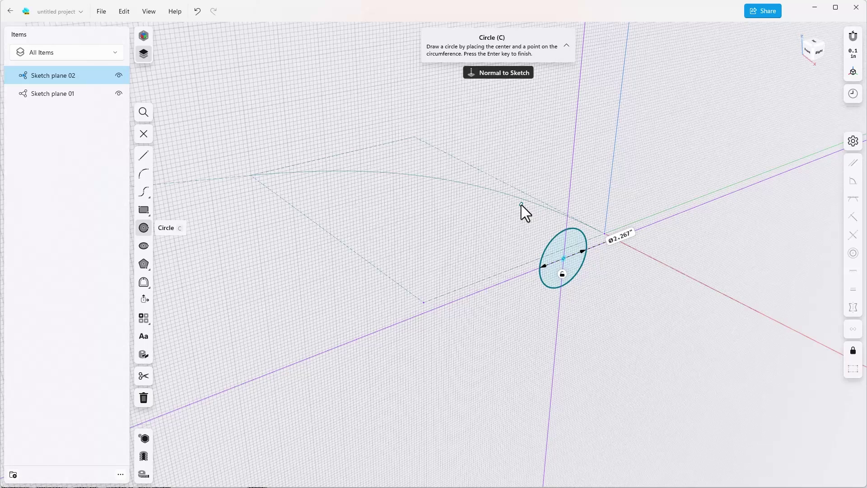
{"action": "scroll", "coordinate": [522, 205], "scroll_direction": "up", "scroll_amount": 5}
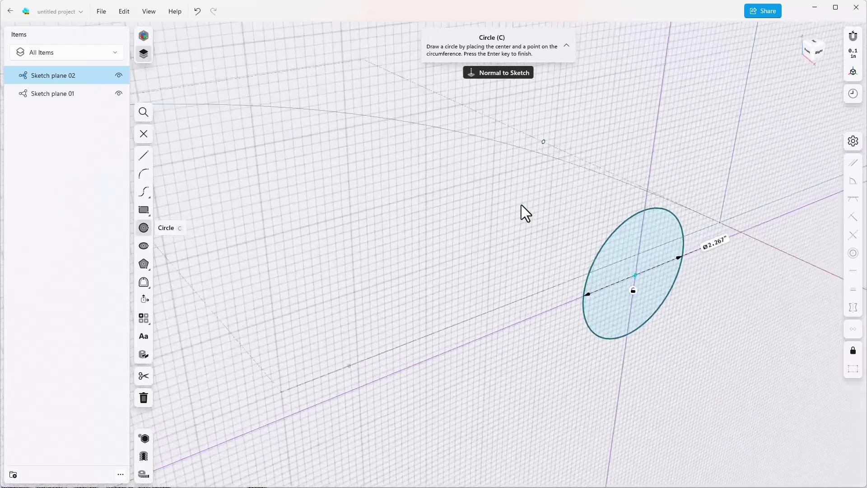
{"action": "scroll", "coordinate": [522, 204], "scroll_direction": "right", "scroll_amount": 3}
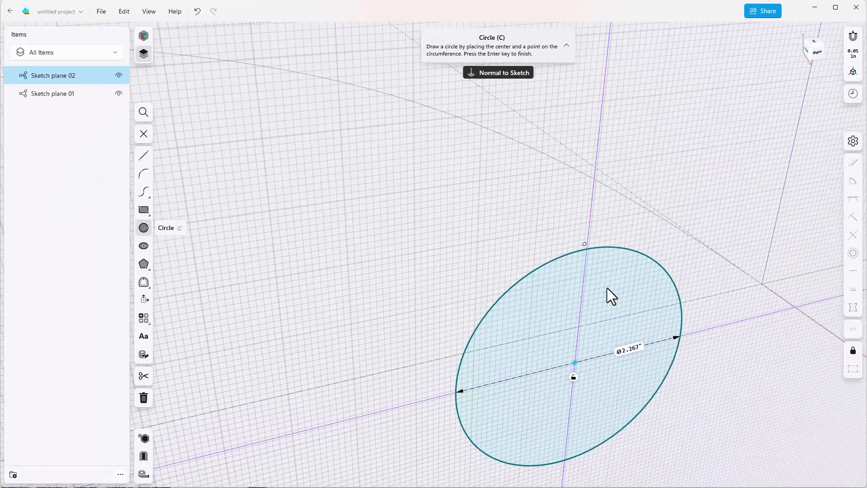
{"action": "left_click", "coordinate": [636, 348]}
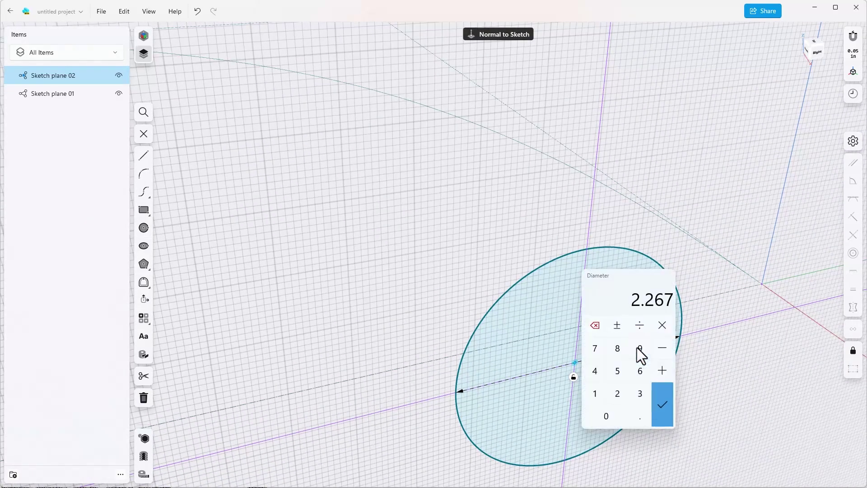
{"action": "type", "text": "2"}
{"action": "key", "text": "Return"}
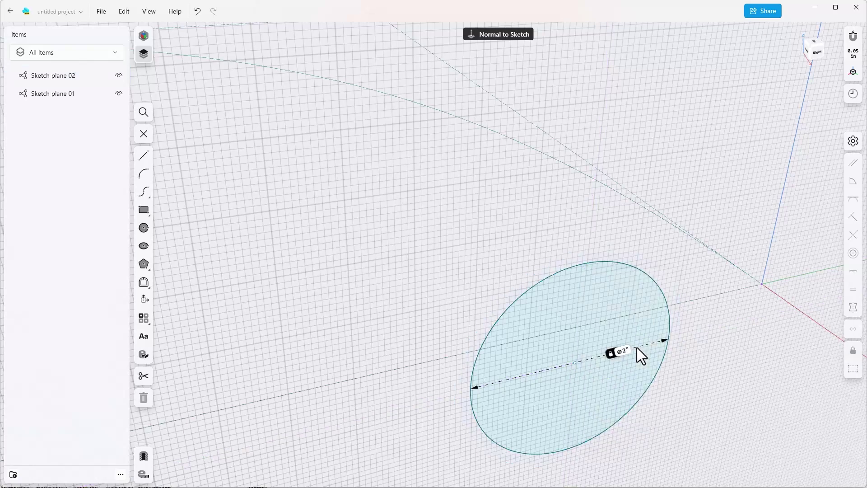
- Draw a radius line from the 2" circle's centre to its edge and make it construction geometry
{"action": "left_click", "coordinate": [145, 155]}
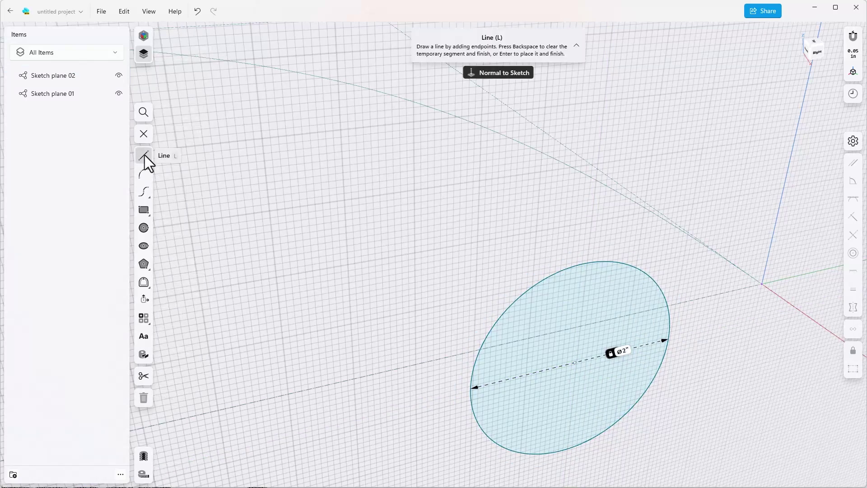
{"action": "left_click", "coordinate": [577, 364]}
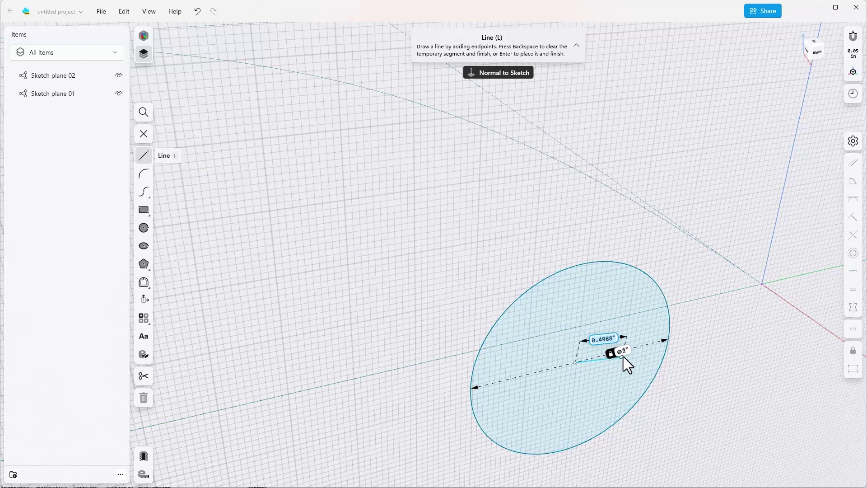
{"action": "left_click", "coordinate": [669, 340]}
{"action": "key", "text": "Escape"}
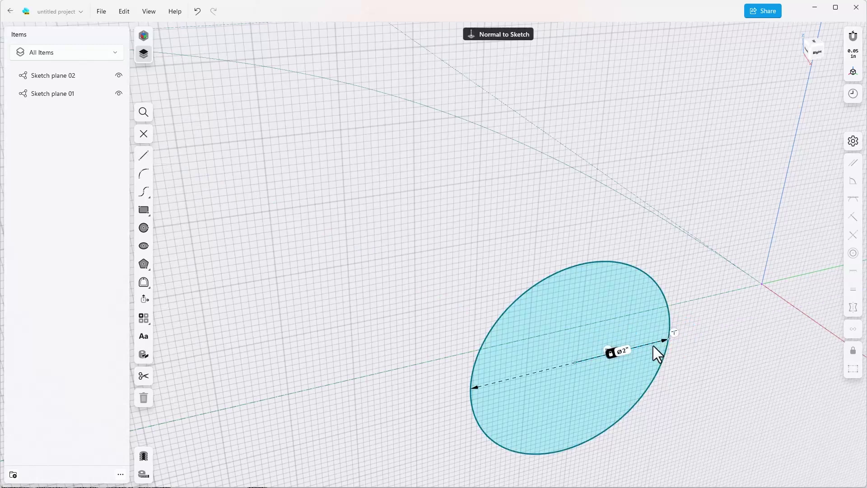
{"action": "left_click", "coordinate": [653, 343]}
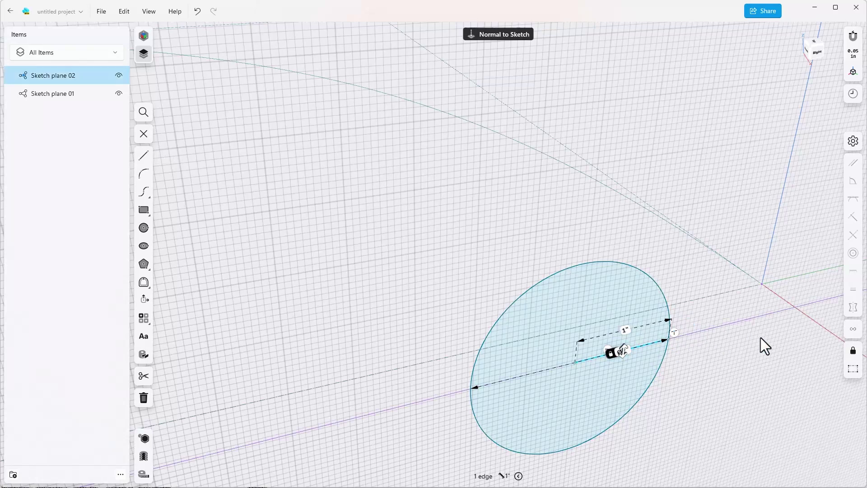
{"action": "left_click", "coordinate": [853, 368]}
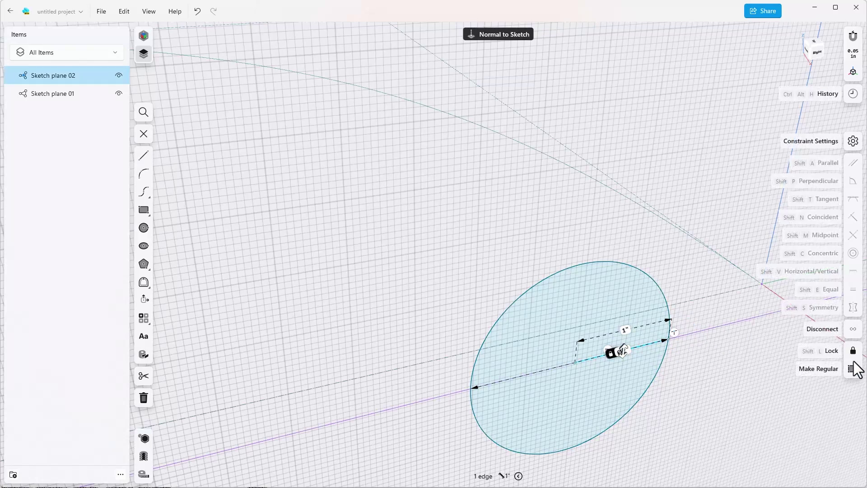
{"action": "left_click", "coordinate": [774, 405]}
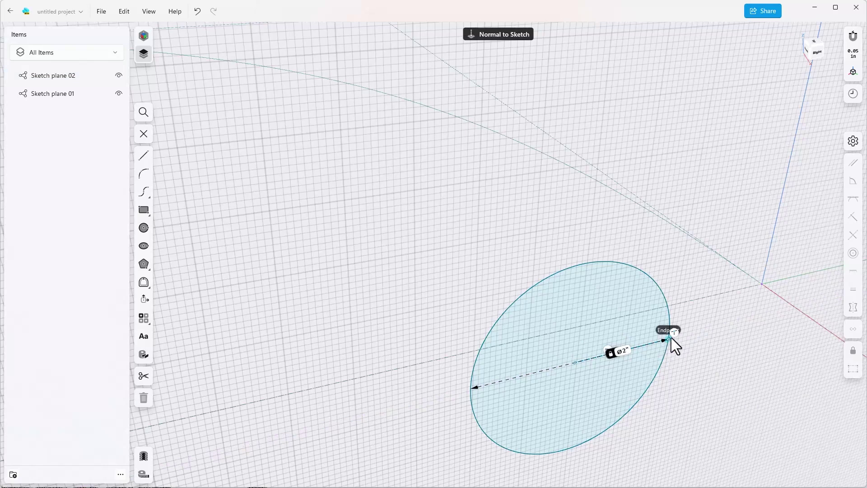
- Drag the circle so the radius line's edge point snaps to the spline's start, then finish the sketch
{"action": "mouse_move", "coordinate": [670, 339]}
{"action": "left_mouse_down"}
{"action": "mouse_move", "coordinate": [741, 283]}
{"action": "mouse_move", "coordinate": [762, 286]}
{"action": "left_mouse_up"}
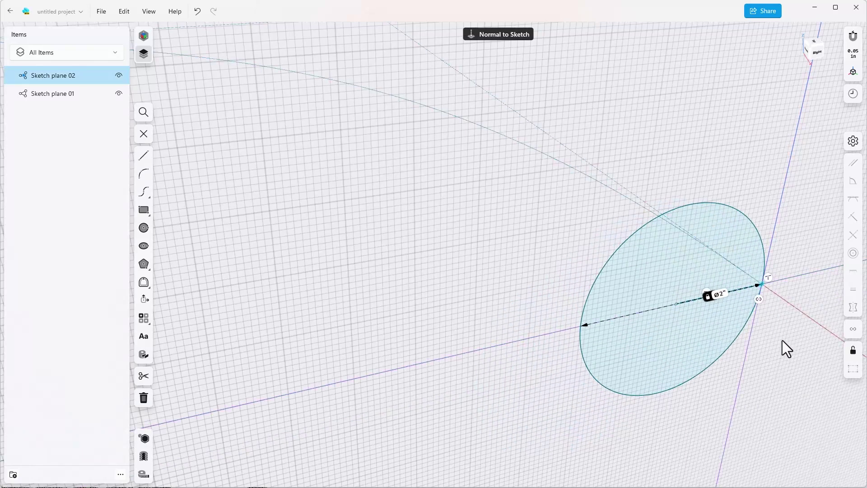
{"action": "left_click", "coordinate": [788, 351]}
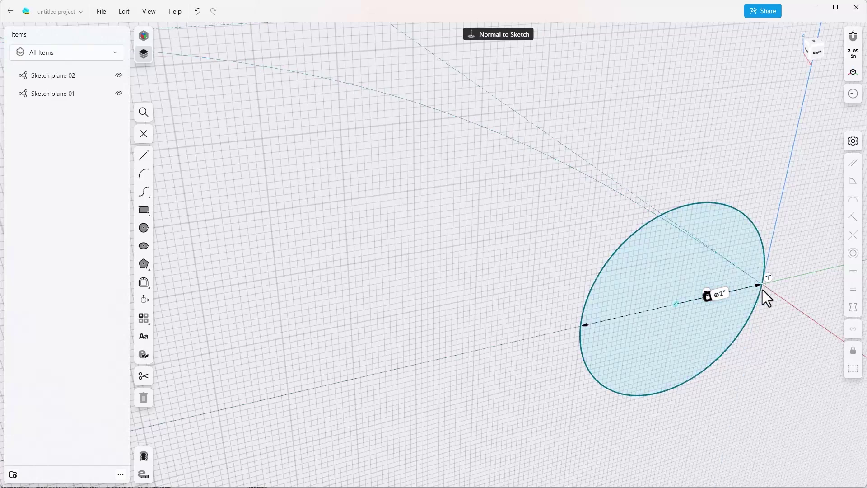
{"action": "left_click", "coordinate": [781, 353]}
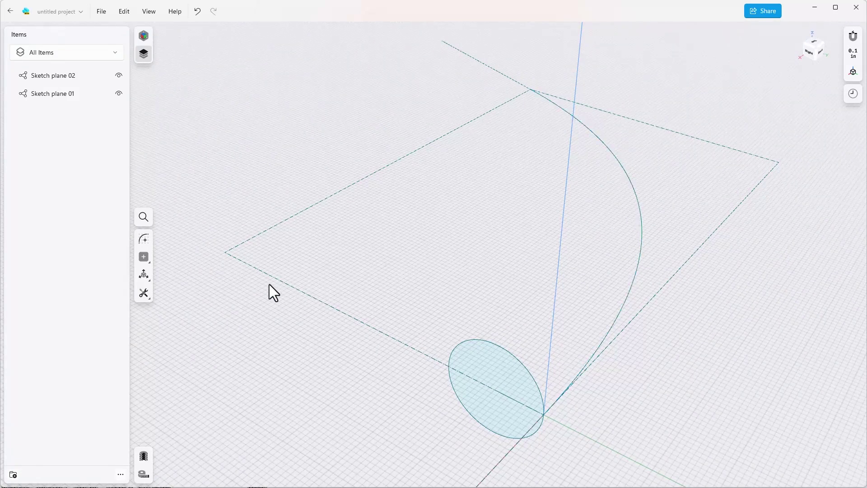
- Add a construction plane perpendicular to the spline at a point partway up the curve
{"action": "left_click", "coordinate": [144, 256]}
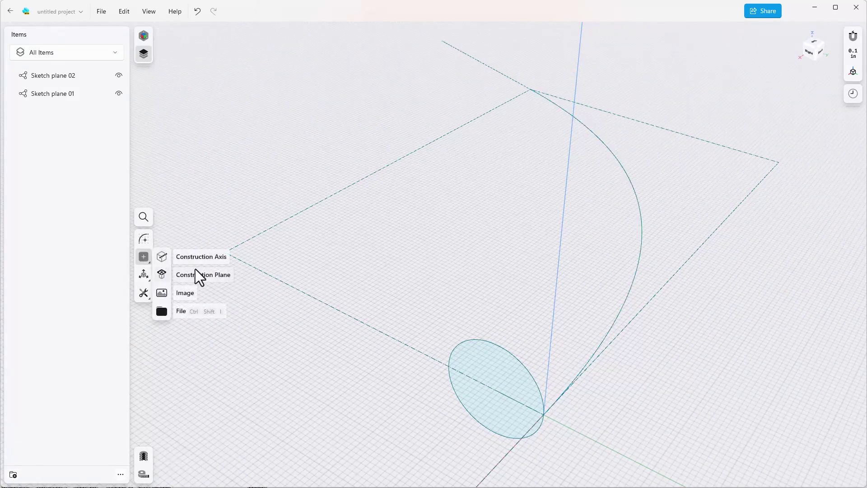
{"action": "left_click", "coordinate": [198, 275]}
{"action": "left_click", "coordinate": [144, 246]}
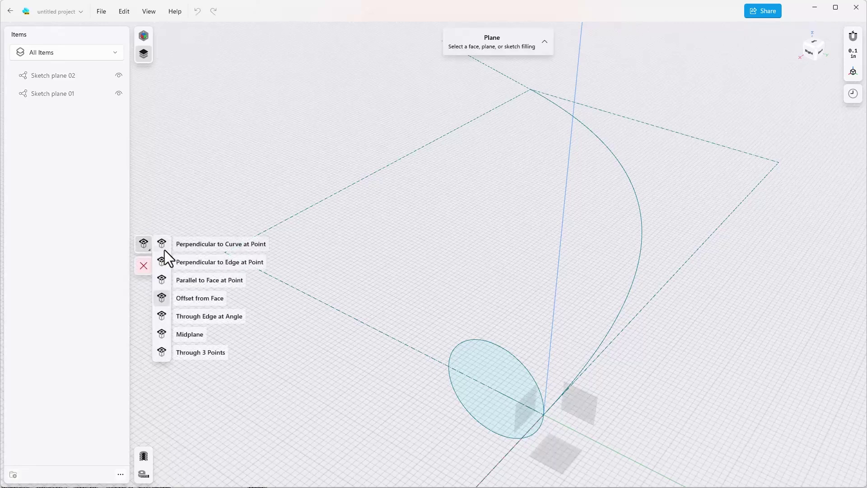
{"action": "left_click", "coordinate": [206, 244]}
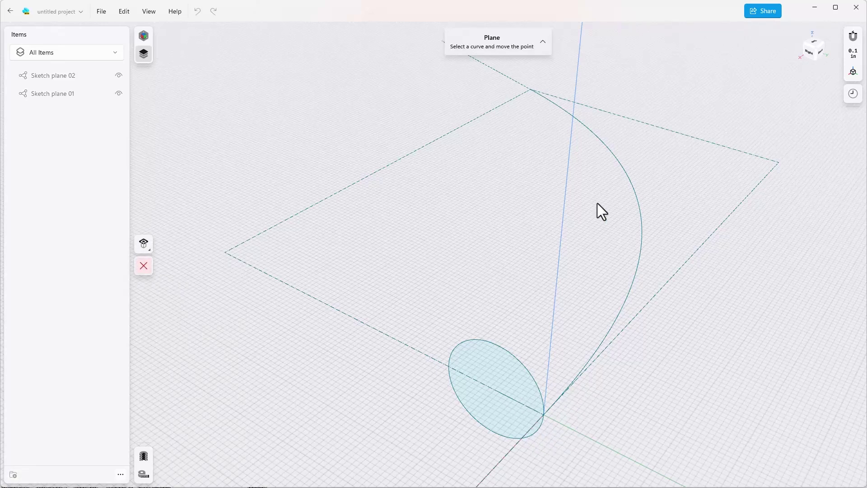
{"action": "left_click", "coordinate": [639, 204]}
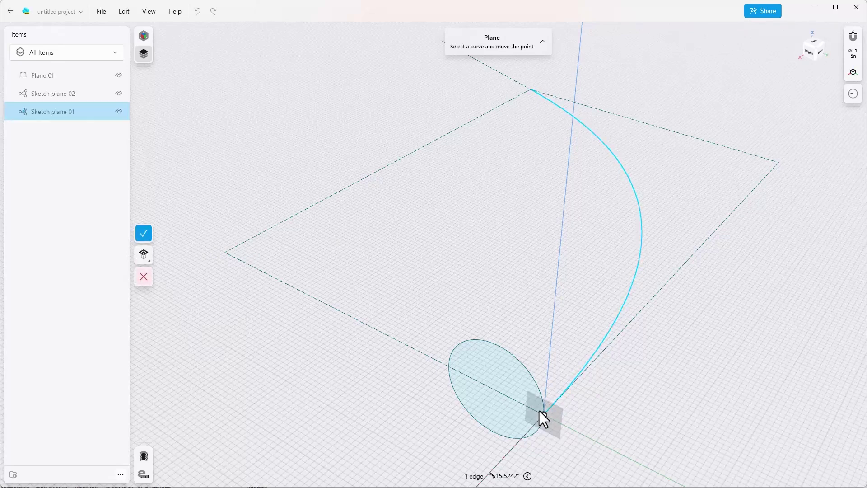
{"action": "left_click_drag", "start_coordinate": [544, 413], "coordinate": [623, 202]}
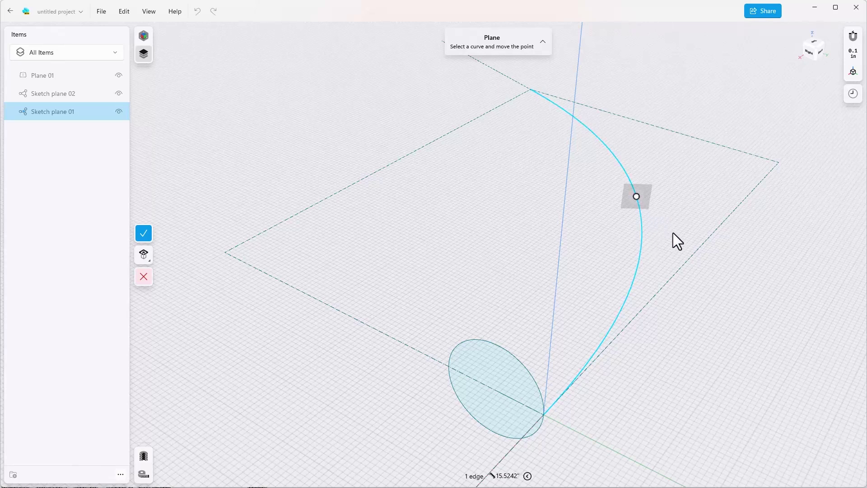
{"action": "left_click", "coordinate": [143, 233]}
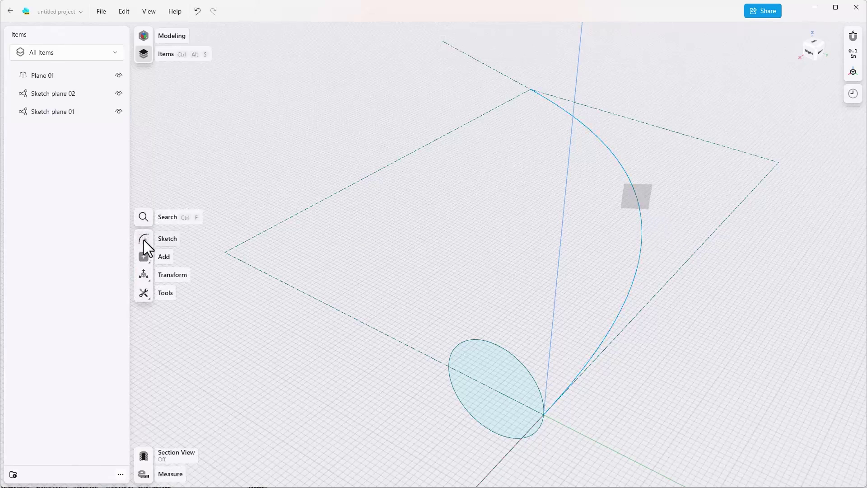
- Start a new sketch on the perpendicular Plane 01 and angle the view toward it
{"action": "left_click", "coordinate": [143, 239]}
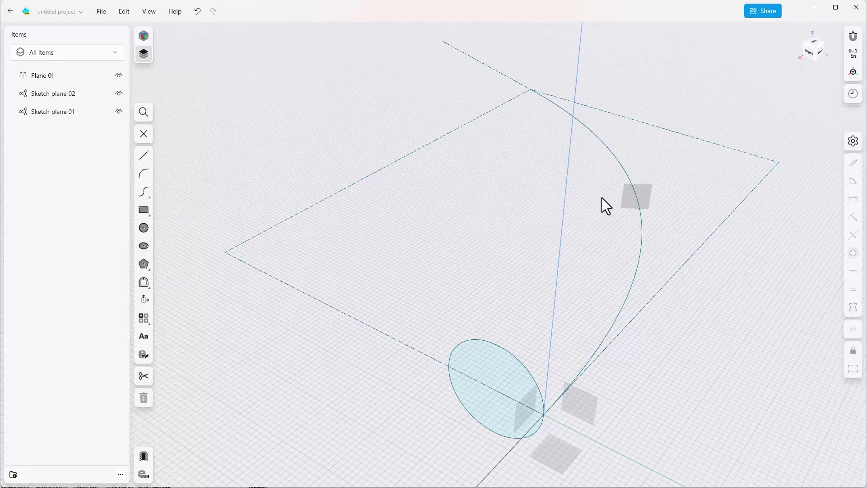
{"action": "left_click", "coordinate": [632, 196]}
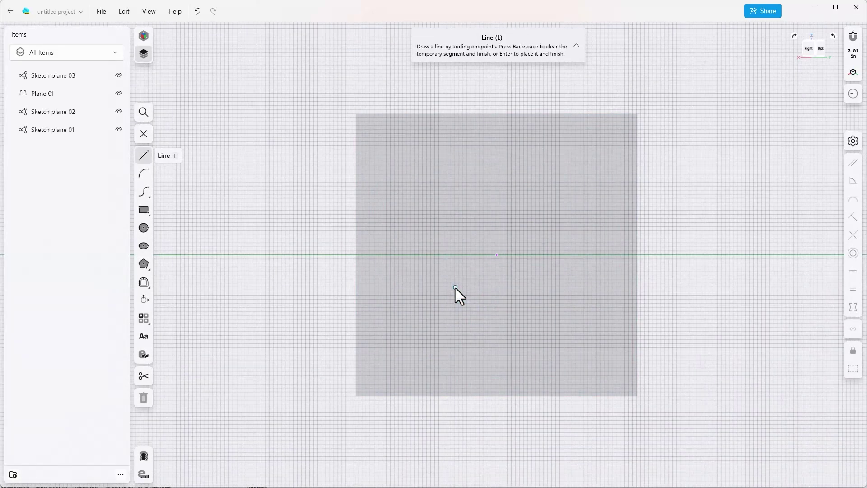
{"action": "left_click", "coordinate": [811, 55]}
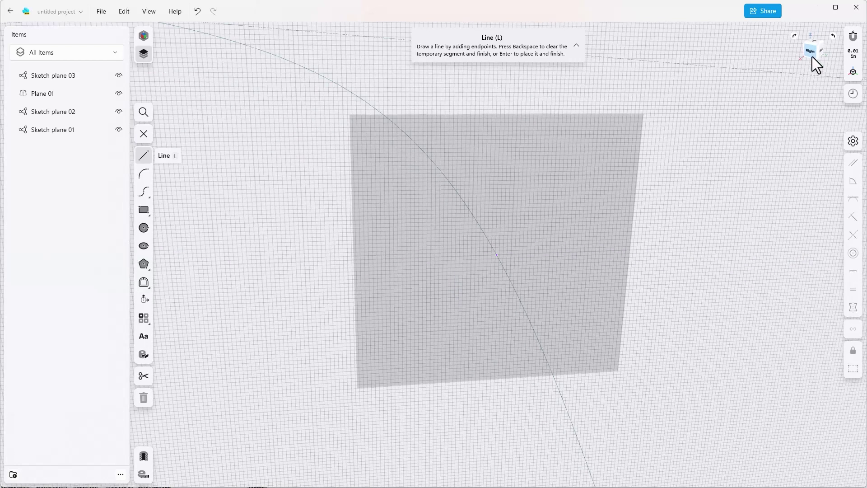
{"action": "left_click_drag", "start_coordinate": [802, 62], "coordinate": [814, 47]}
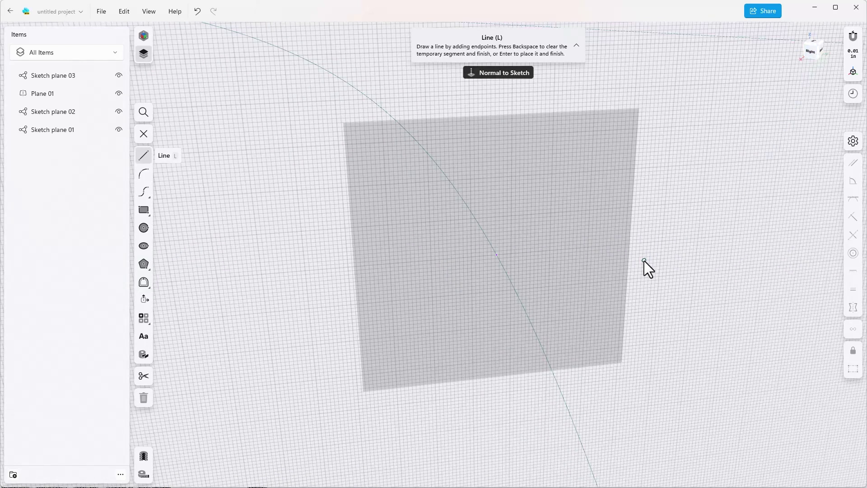
{"action": "left_click", "coordinate": [495, 256]}
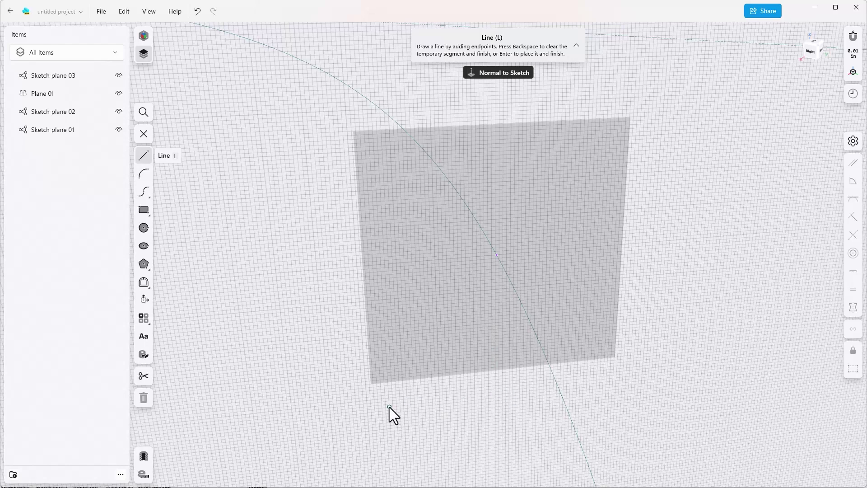
- Draw a Ø0.6641" circle on the plane with a construction radius line from centre to edge
{"action": "left_click", "coordinate": [144, 228]}
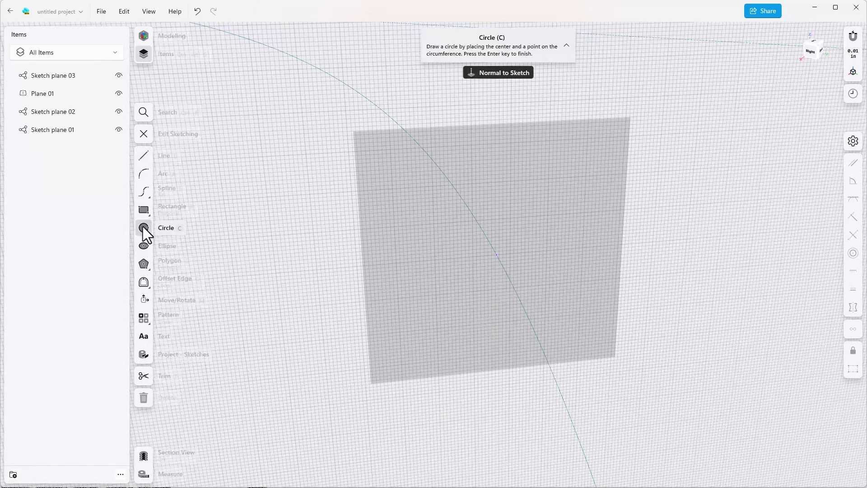
{"action": "left_click", "coordinate": [329, 286]}
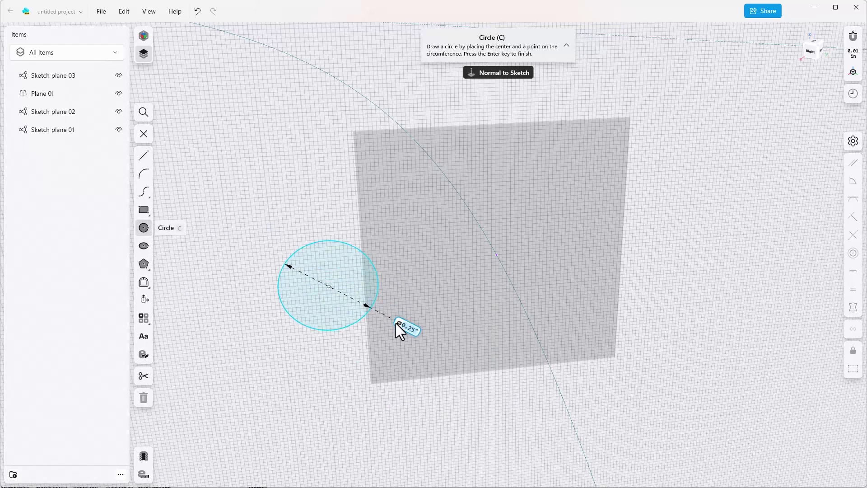
{"action": "left_click", "coordinate": [426, 354]}
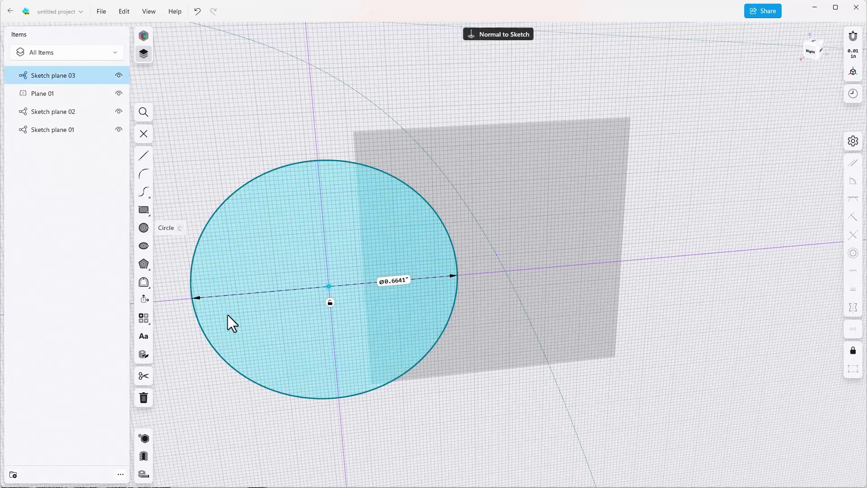
{"action": "left_click", "coordinate": [144, 155]}
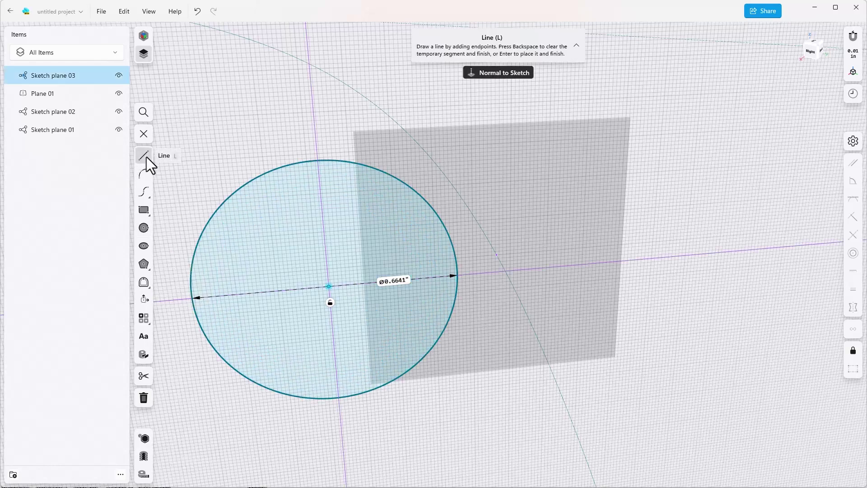
{"action": "left_click", "coordinate": [328, 287]}
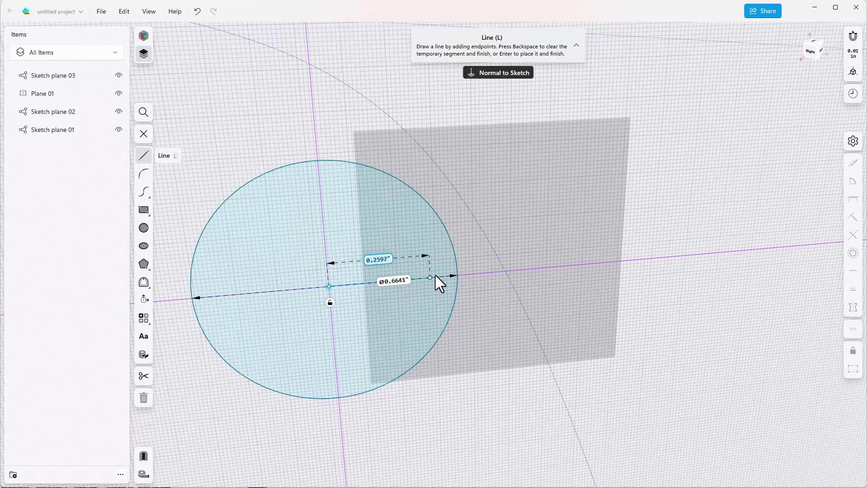
{"action": "left_click", "coordinate": [457, 275]}
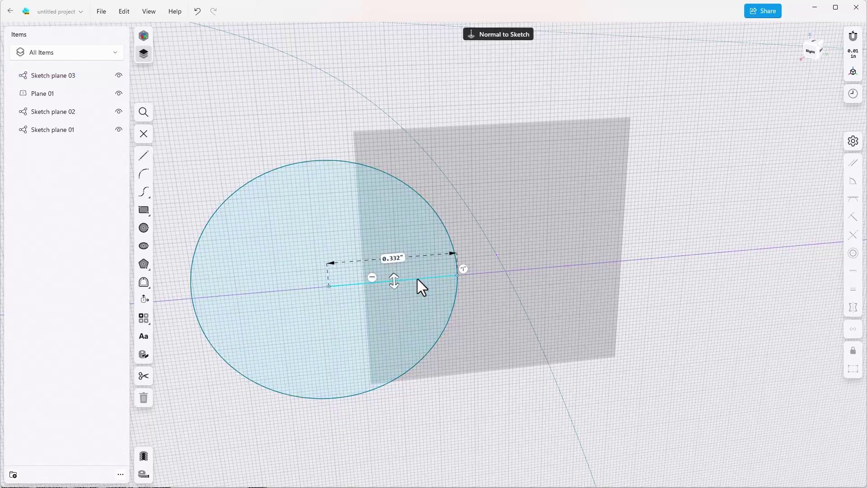
{"action": "left_click", "coordinate": [417, 279]}
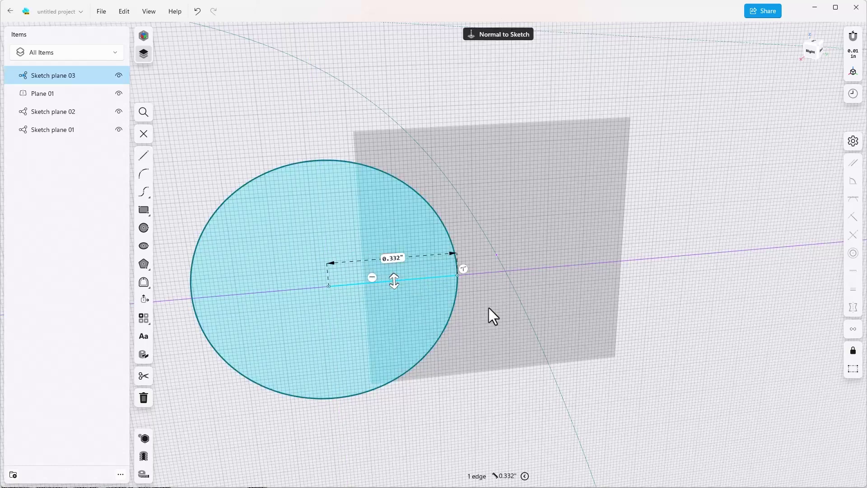
{"action": "left_click", "coordinate": [853, 369]}
{"action": "key", "text": "Escape"}
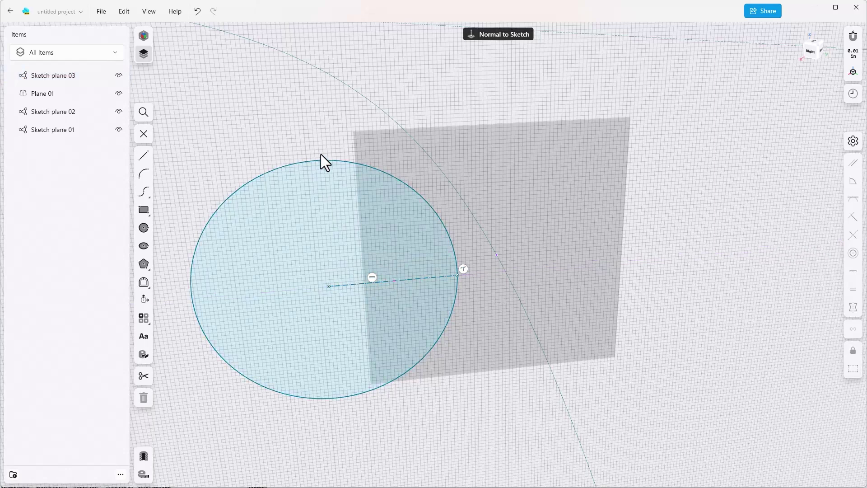
- Lock the circle's diameter at 1.8"
{"action": "left_click", "coordinate": [325, 161]}
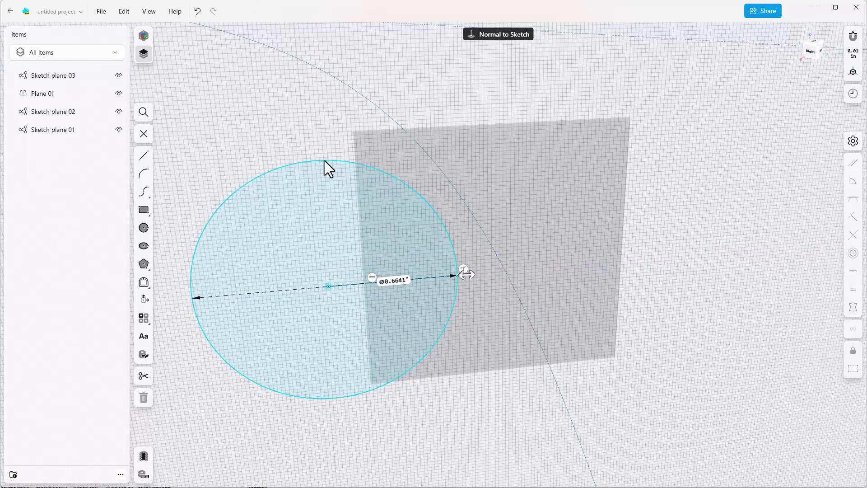
{"action": "left_click", "coordinate": [399, 283]}
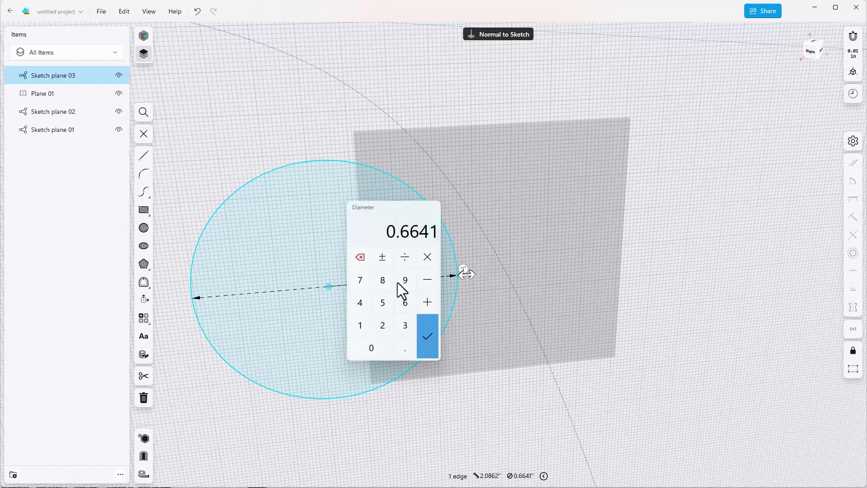
{"action": "type", "text": "1.8"}
{"action": "key", "text": "Return"}
- Drag the 1.8" circle so its diameter end snaps to the spline's plane intersection point, then zoom out
{"action": "left_click", "coordinate": [671, 251]}
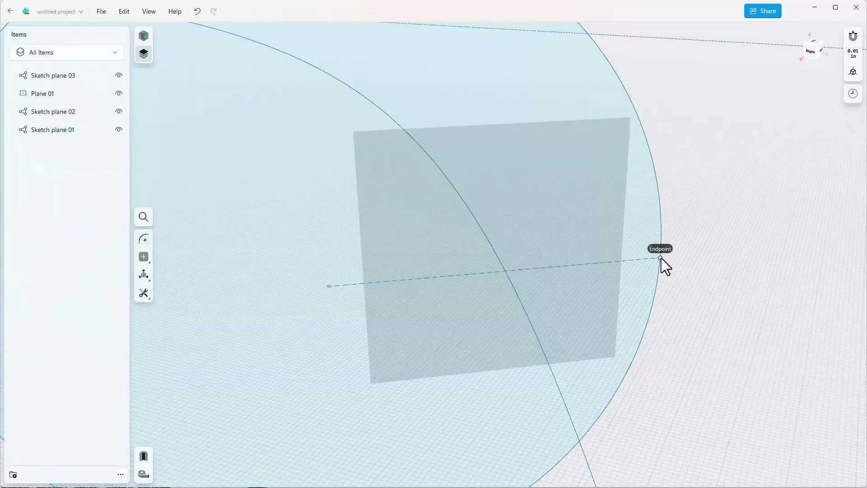
{"action": "left_click", "coordinate": [661, 258]}
{"action": "left_click_drag", "start_coordinate": [600, 257], "coordinate": [498, 256]}
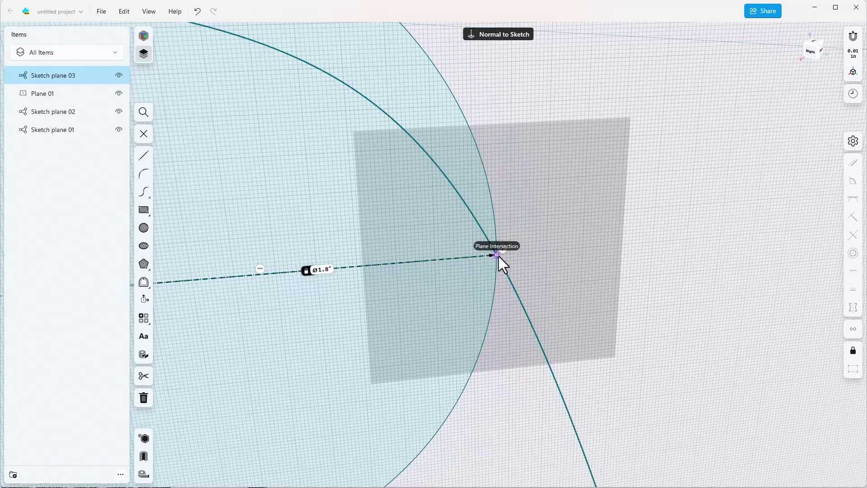
{"action": "left_click_drag", "start_coordinate": [499, 256], "coordinate": [499, 256]}
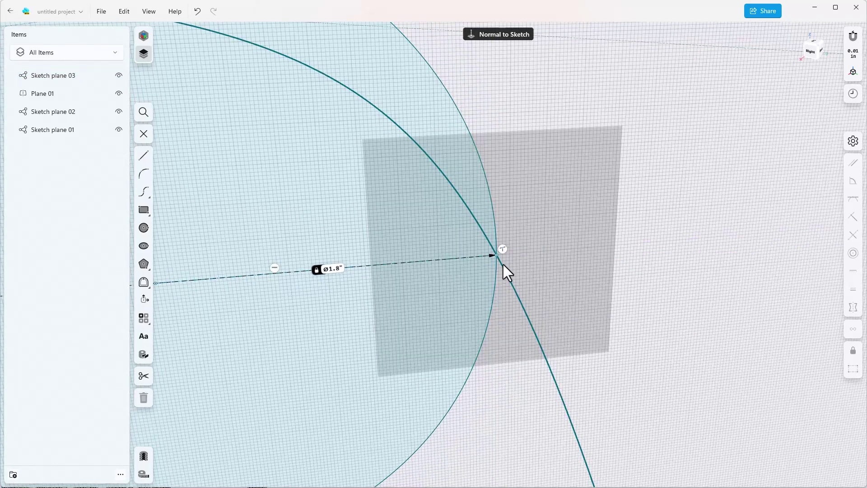
{"action": "scroll", "coordinate": [498, 267], "scroll_direction": "down", "scroll_amount": 1}
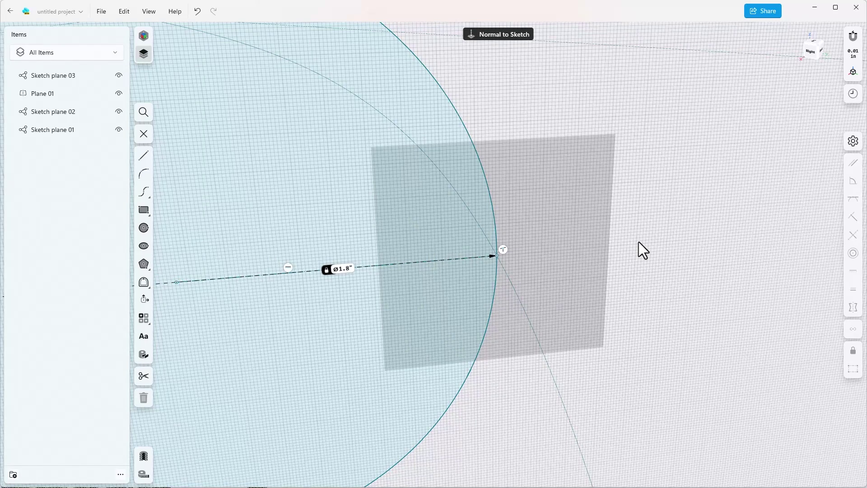
{"action": "scroll", "coordinate": [639, 242], "scroll_direction": "down", "scroll_amount": 8}
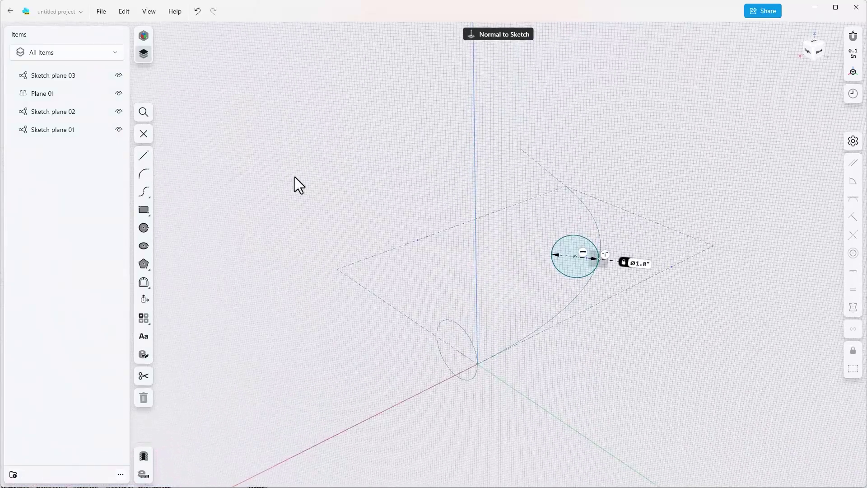
- Exit sketching and add a construction plane perpendicular to the guide curve at its top end
{"action": "left_click", "coordinate": [143, 133]}
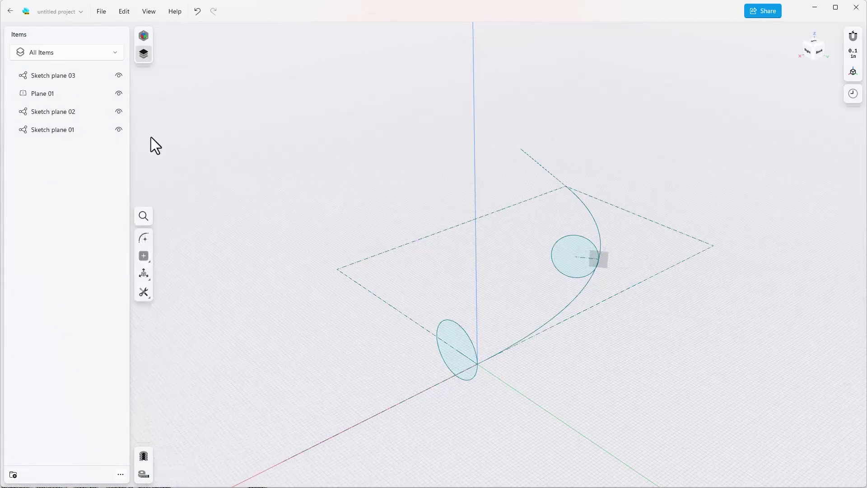
{"action": "left_click", "coordinate": [149, 255]}
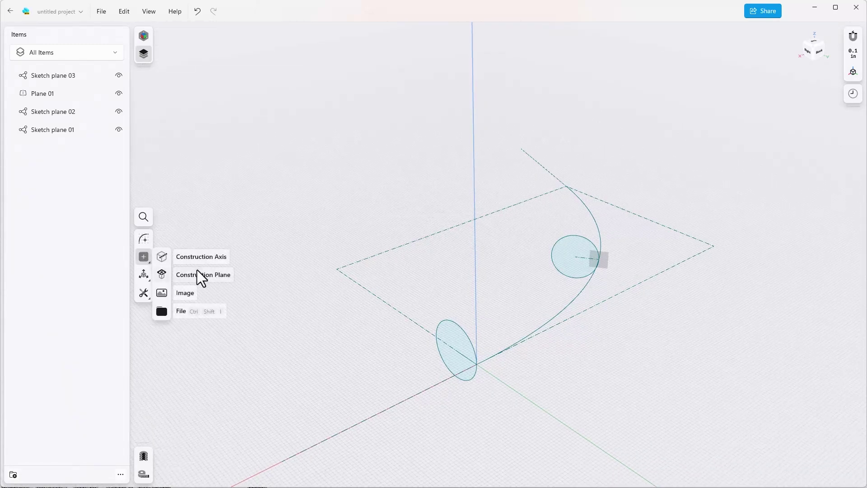
{"action": "left_click", "coordinate": [198, 273]}
{"action": "left_click", "coordinate": [153, 248]}
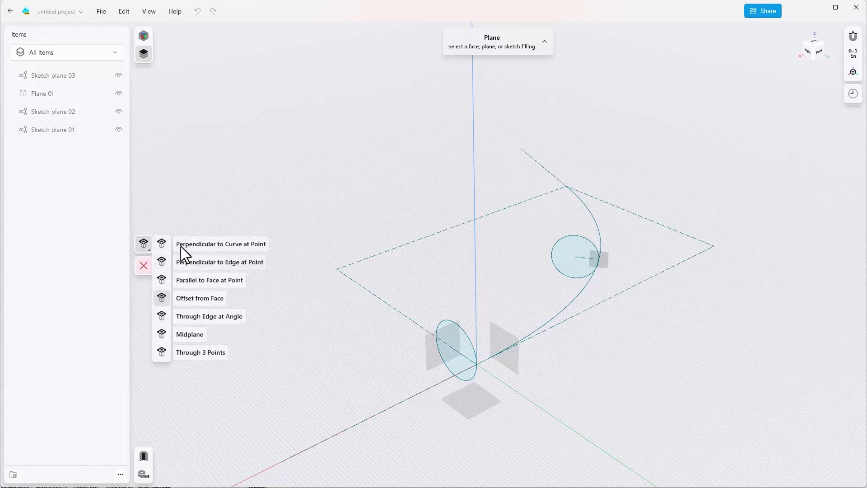
{"action": "left_click", "coordinate": [193, 242]}
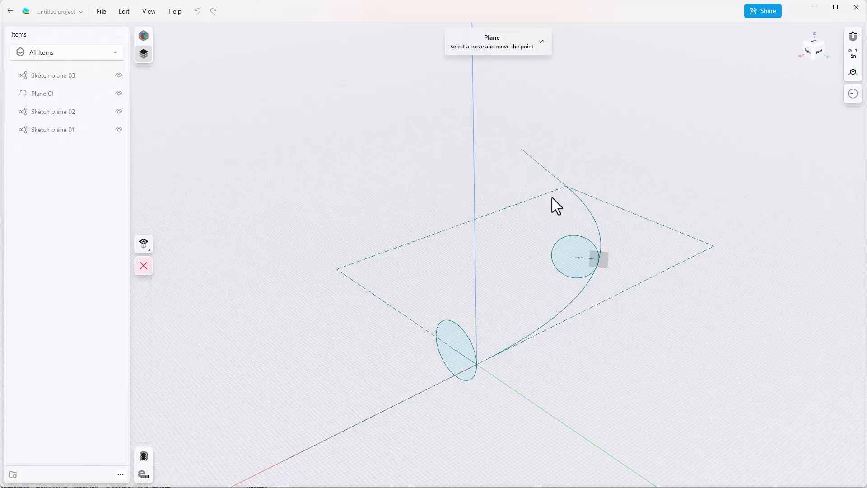
{"action": "left_click", "coordinate": [575, 192]}
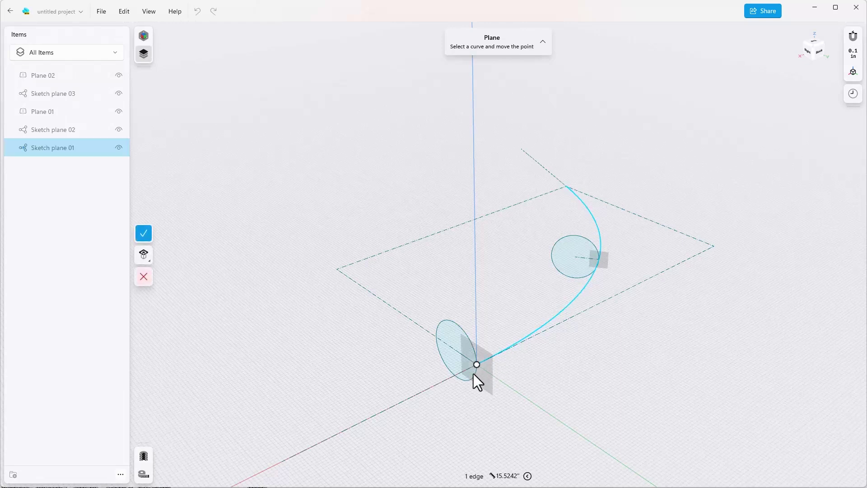
{"action": "mouse_move", "coordinate": [476, 365]}
{"action": "left_mouse_down"}
{"action": "mouse_move", "coordinate": [556, 292]}
{"action": "mouse_move", "coordinate": [532, 153]}
{"action": "left_mouse_up"}
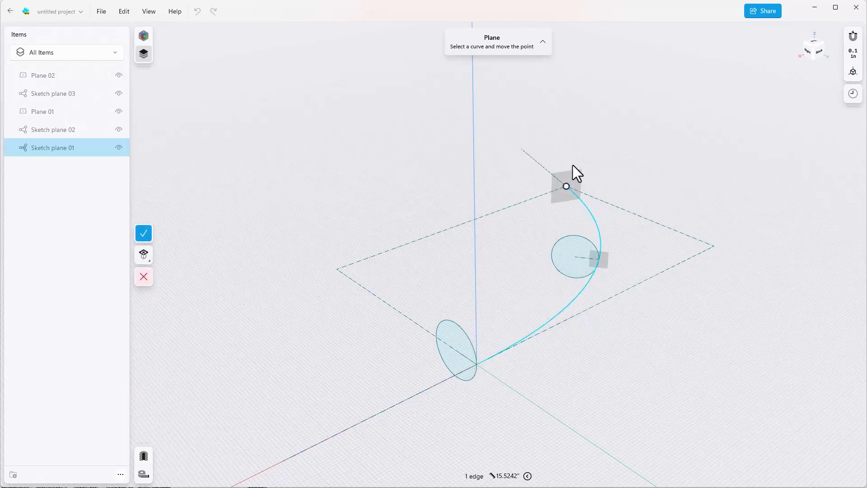
{"action": "left_click", "coordinate": [143, 233]}
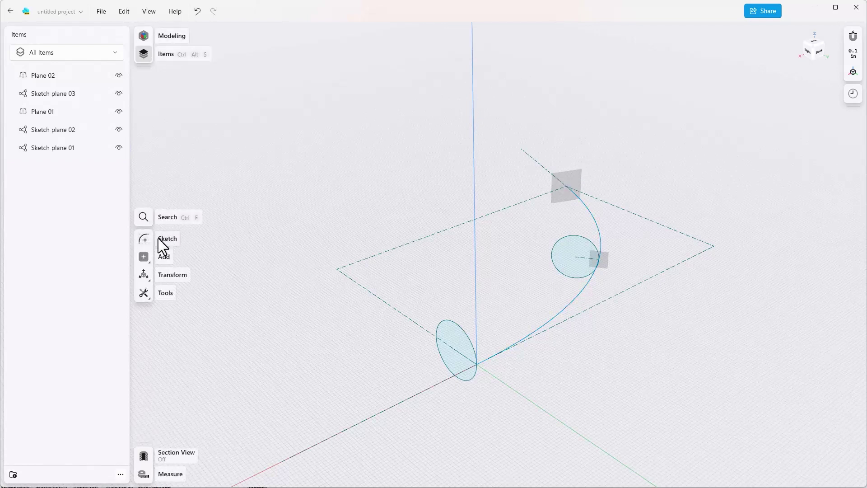
- Start a new sketch on Plane 02 at the curve's top and angle the view
{"action": "left_click", "coordinate": [145, 240]}
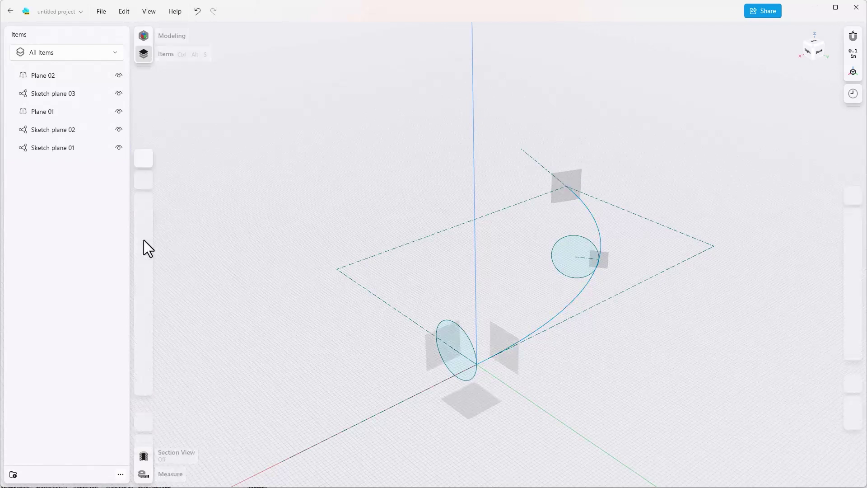
{"action": "left_click", "coordinate": [570, 173]}
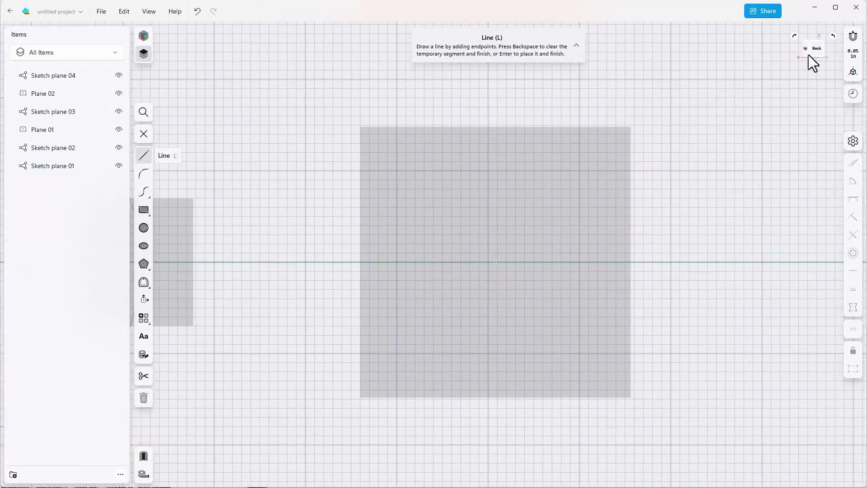
{"action": "left_click", "coordinate": [819, 45]}
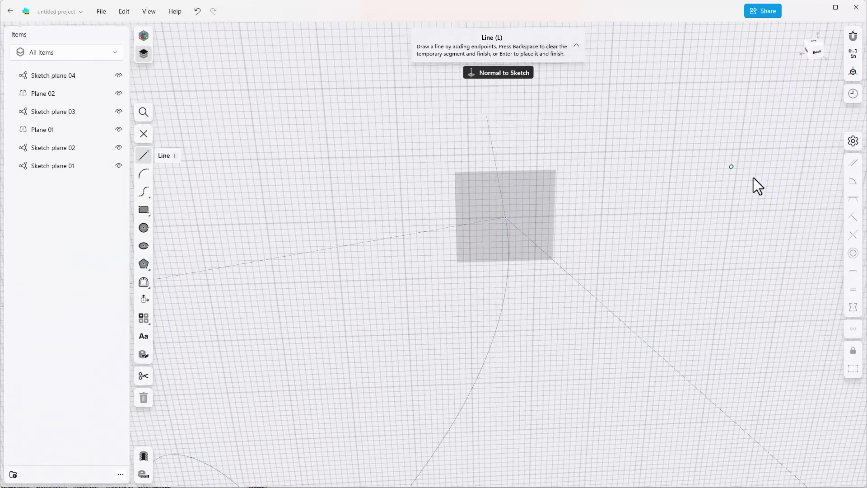
- Draw a circle with its diameter locked at 1.5"
{"action": "left_click", "coordinate": [144, 228]}
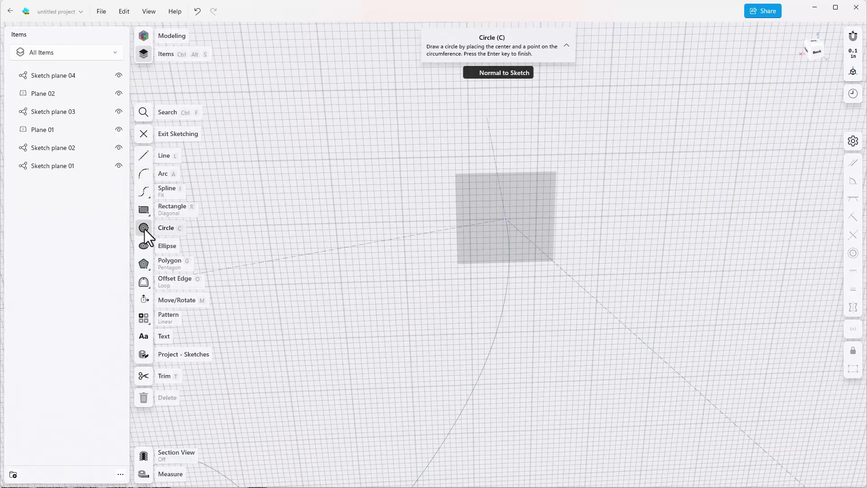
{"action": "left_click", "coordinate": [387, 220]}
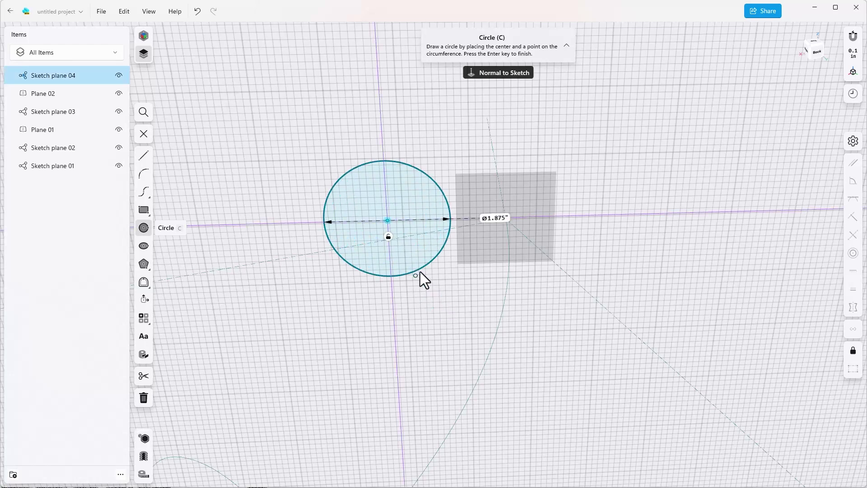
{"action": "left_click", "coordinate": [419, 273]}
{"action": "key", "text": "Return"}
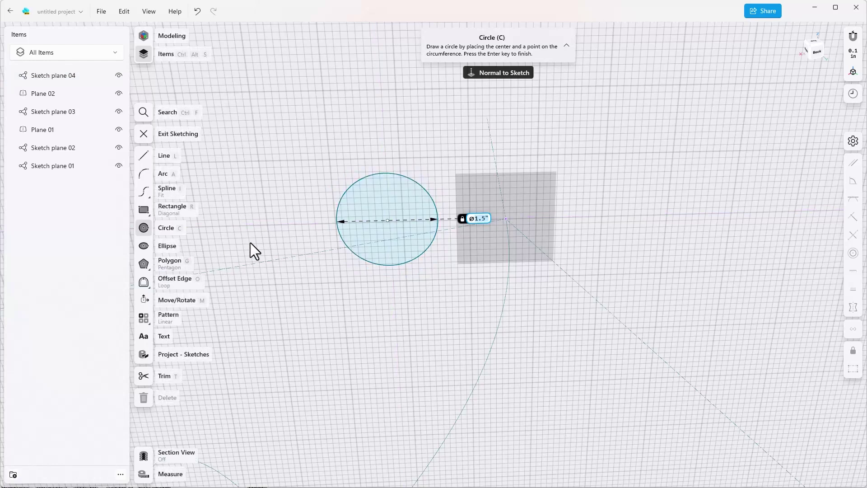
{"action": "scroll", "coordinate": [405, 188], "scroll_direction": "up", "scroll_amount": 5}
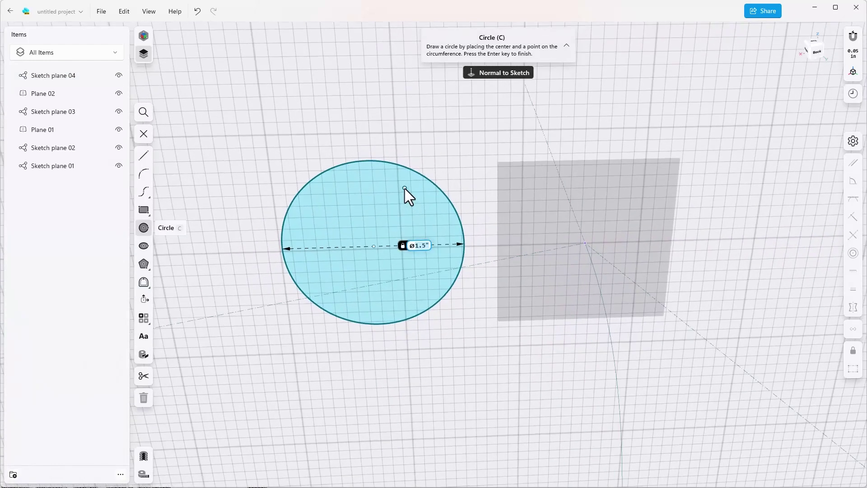
- Draw a 0.75 radius line from the circle's centre to its edge and make it construction geometry
{"action": "left_click", "coordinate": [144, 156]}
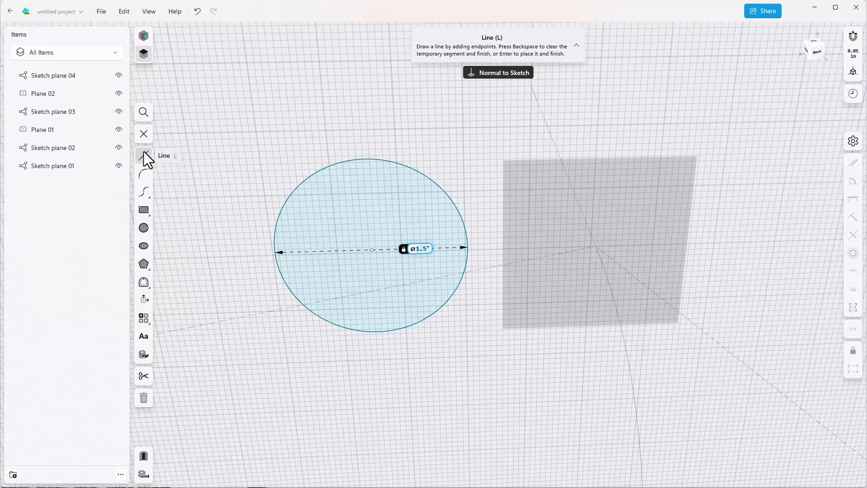
{"action": "left_click", "coordinate": [372, 249]}
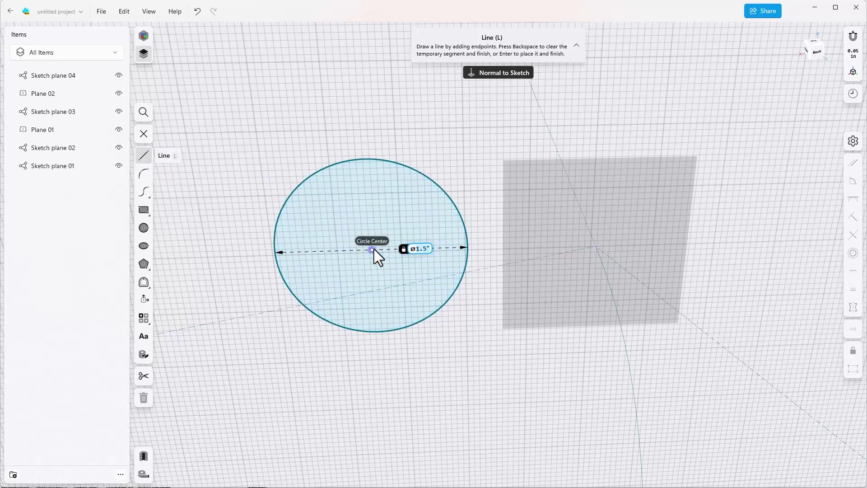
{"action": "left_click", "coordinate": [466, 247]}
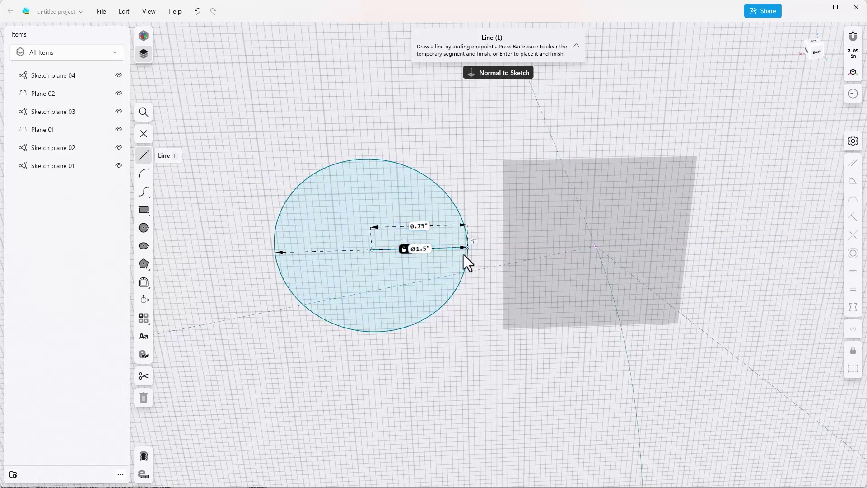
{"action": "key", "text": "BackSpace"}
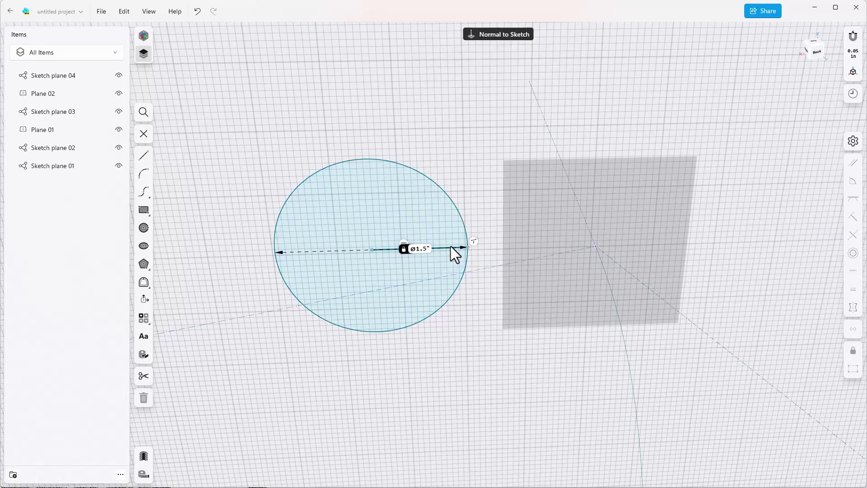
{"action": "left_click", "coordinate": [450, 248]}
{"action": "left_click", "coordinate": [450, 249]}
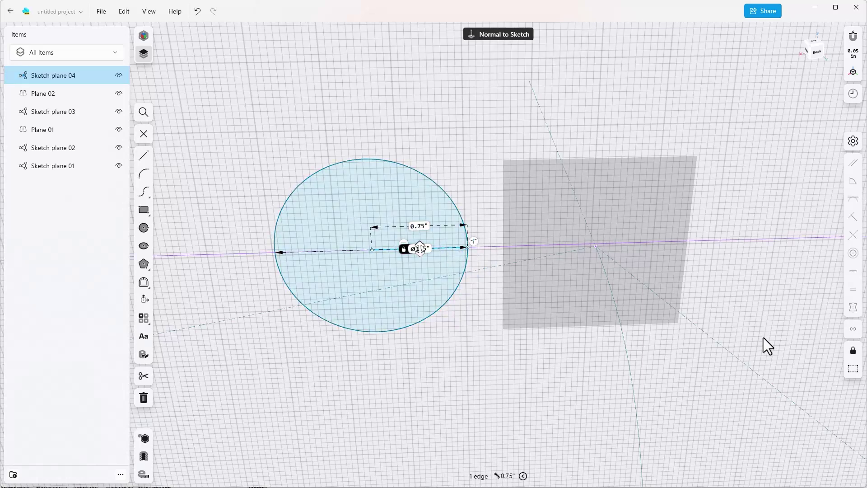
{"action": "left_click", "coordinate": [852, 370]}
- Drag the circle so the radius line's end meets the curve's top end, then finish the sketch
{"action": "left_click_drag", "start_coordinate": [467, 246], "coordinate": [596, 245]}
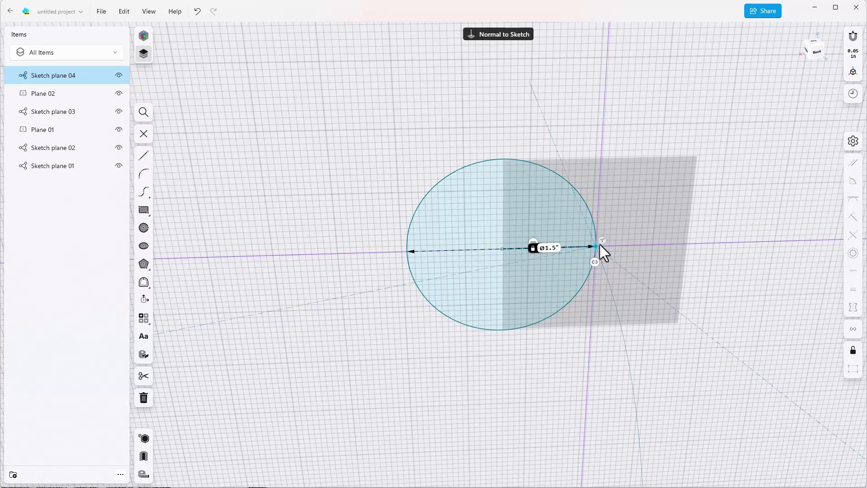
{"action": "left_click", "coordinate": [655, 218]}
{"action": "left_click", "coordinate": [763, 179]}
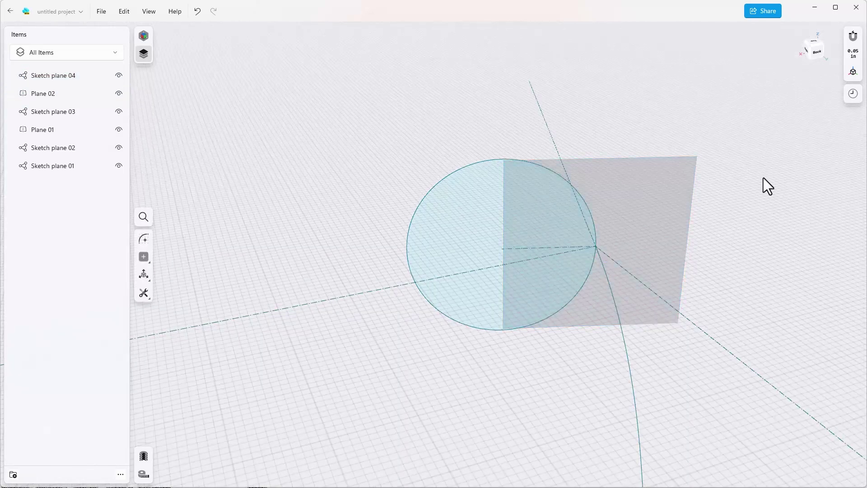